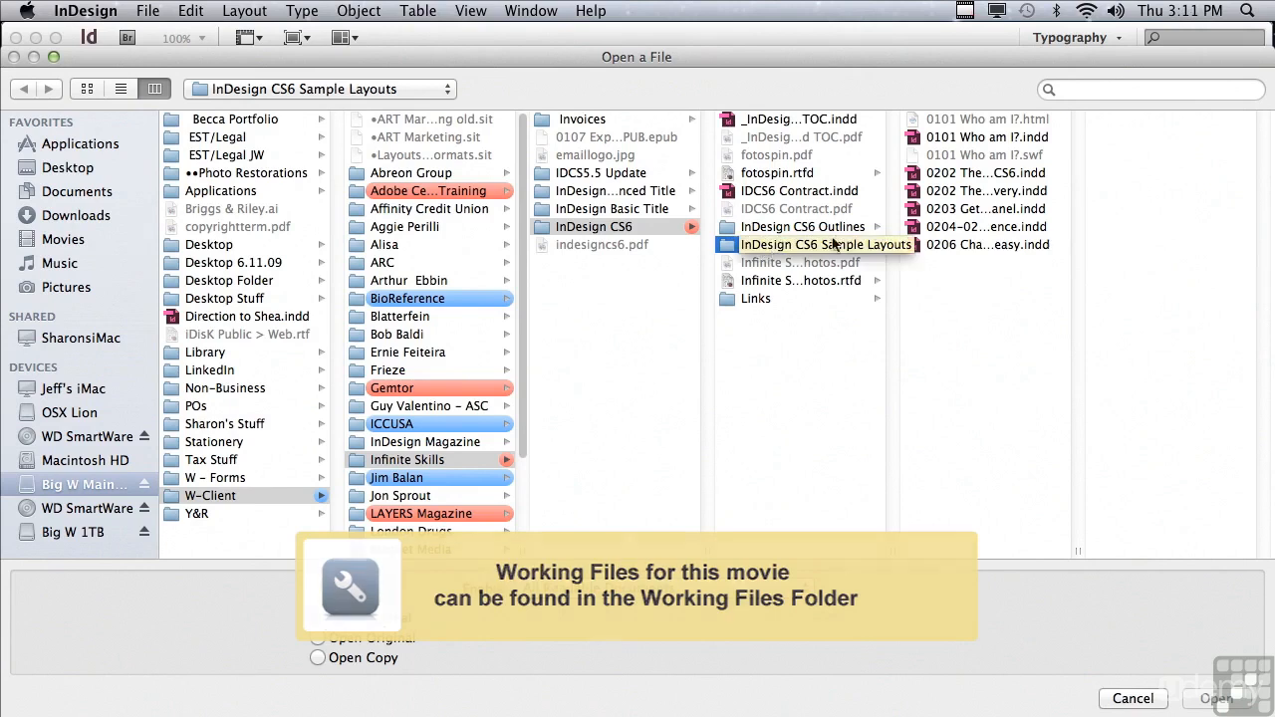
Open the document "0203 Get control of the Control panel.indd" from the InDesign CS6 Sample Layouts folder
click(934, 210)
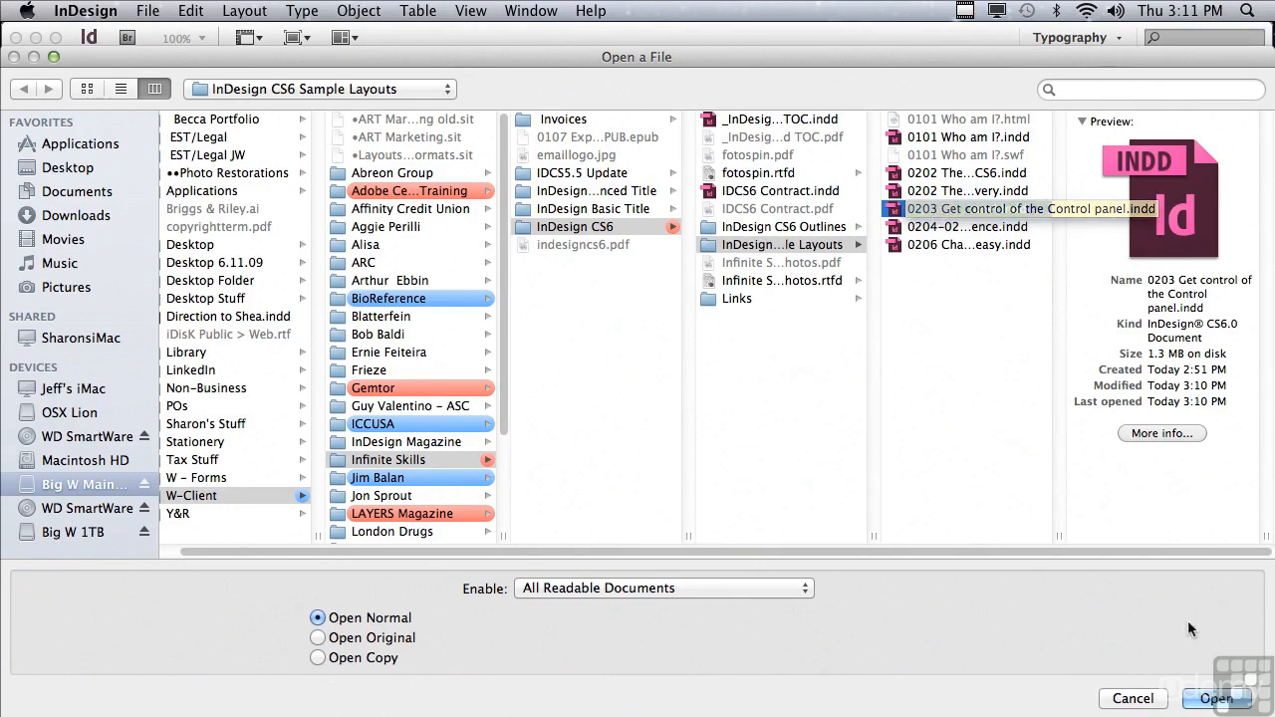
click(1210, 699)
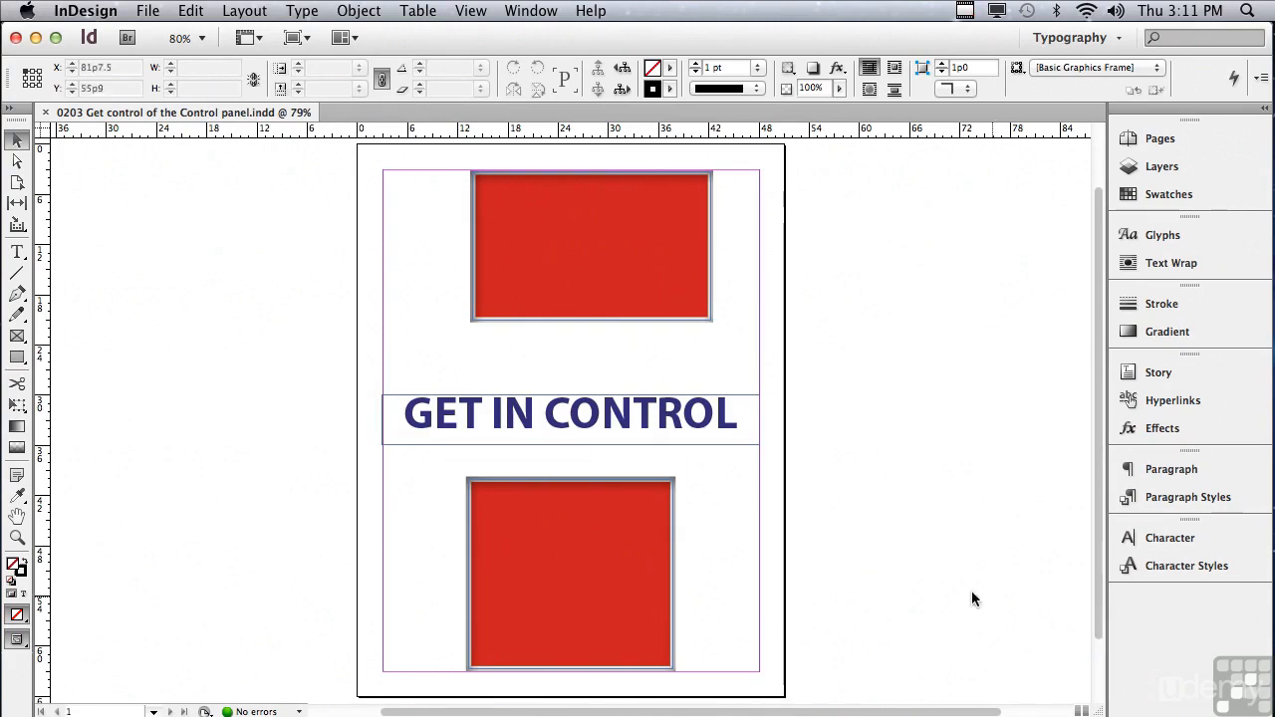
Select all of the "GET IN CONTROL" headline text with the Type tool
click(18, 253)
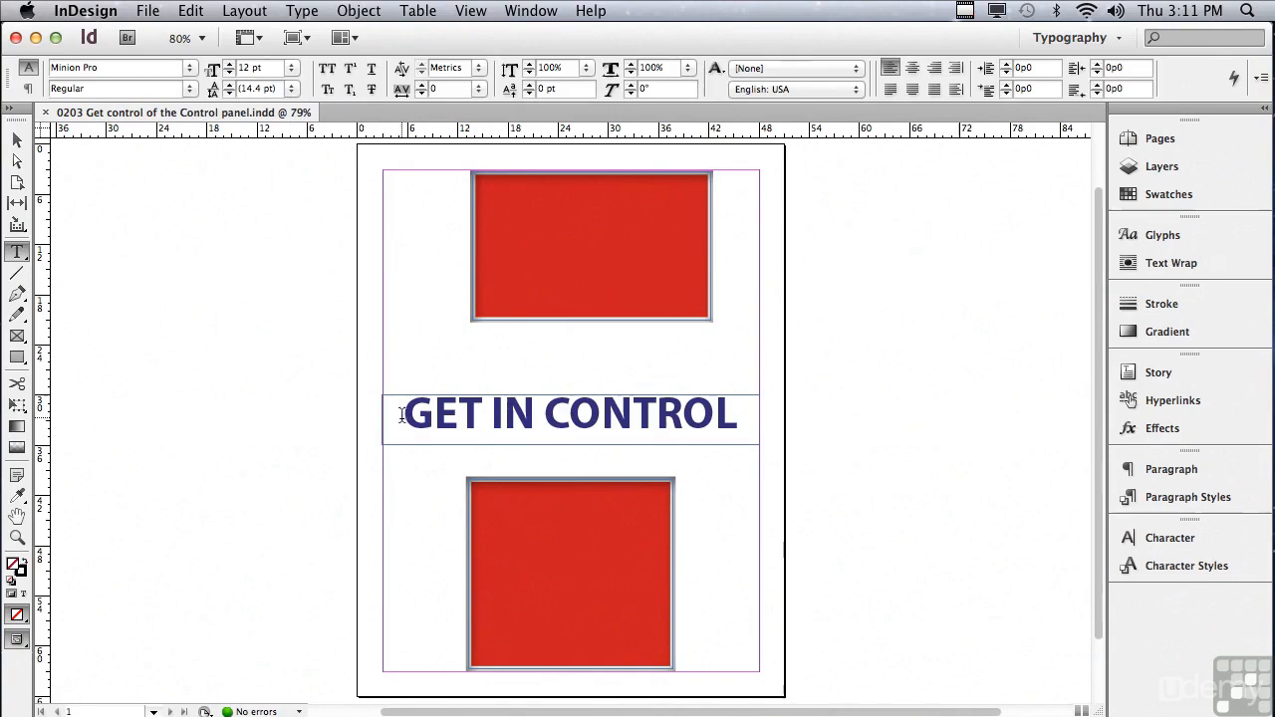
drag(402, 415, 735, 423)
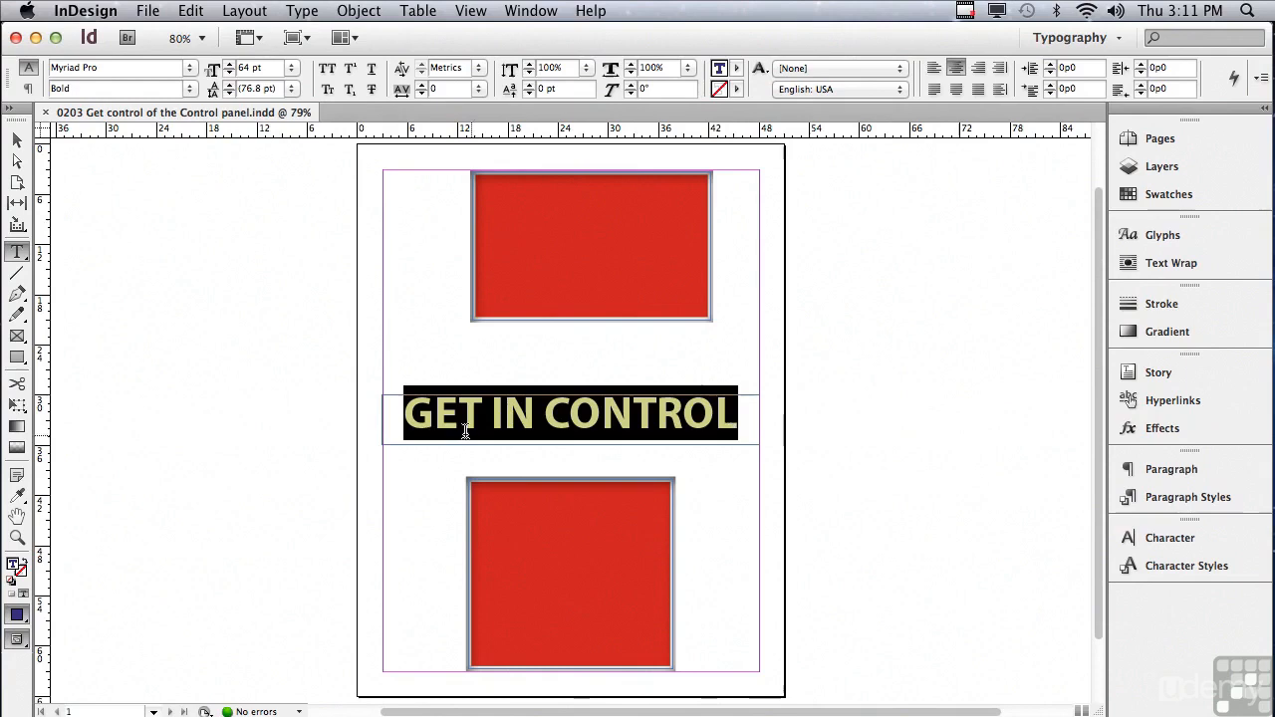
click(408, 417)
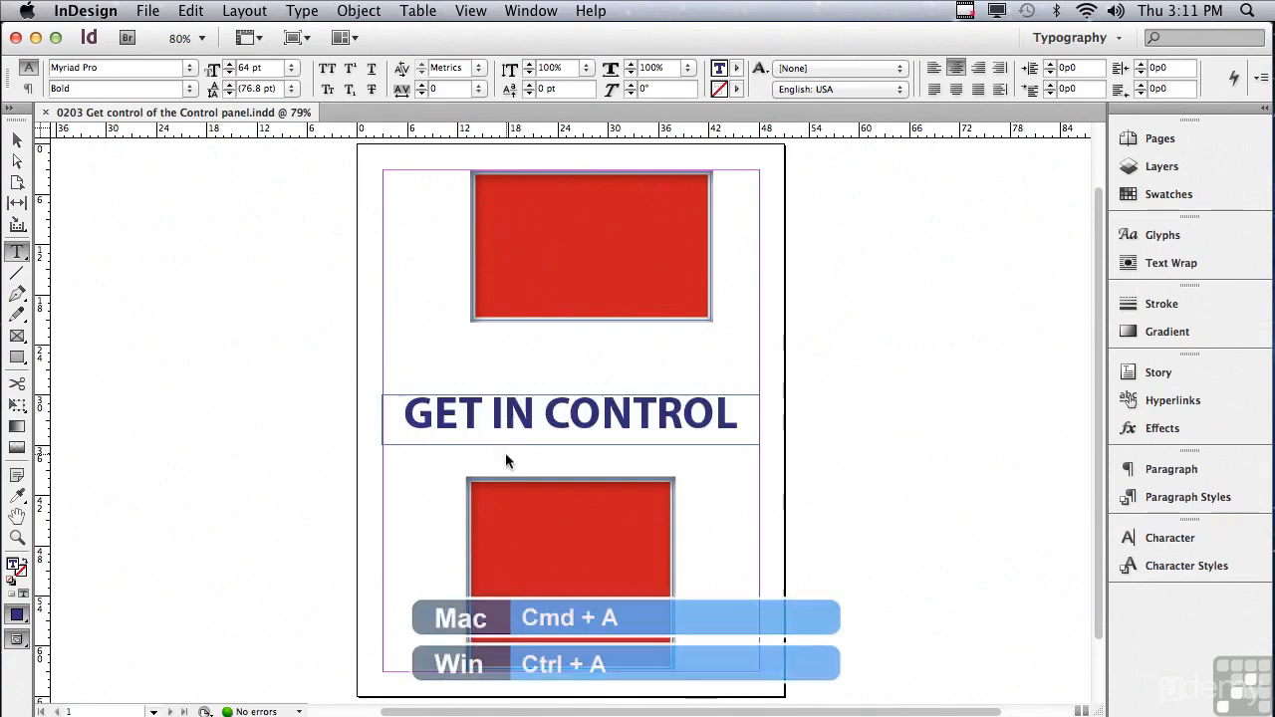
key(super+a)
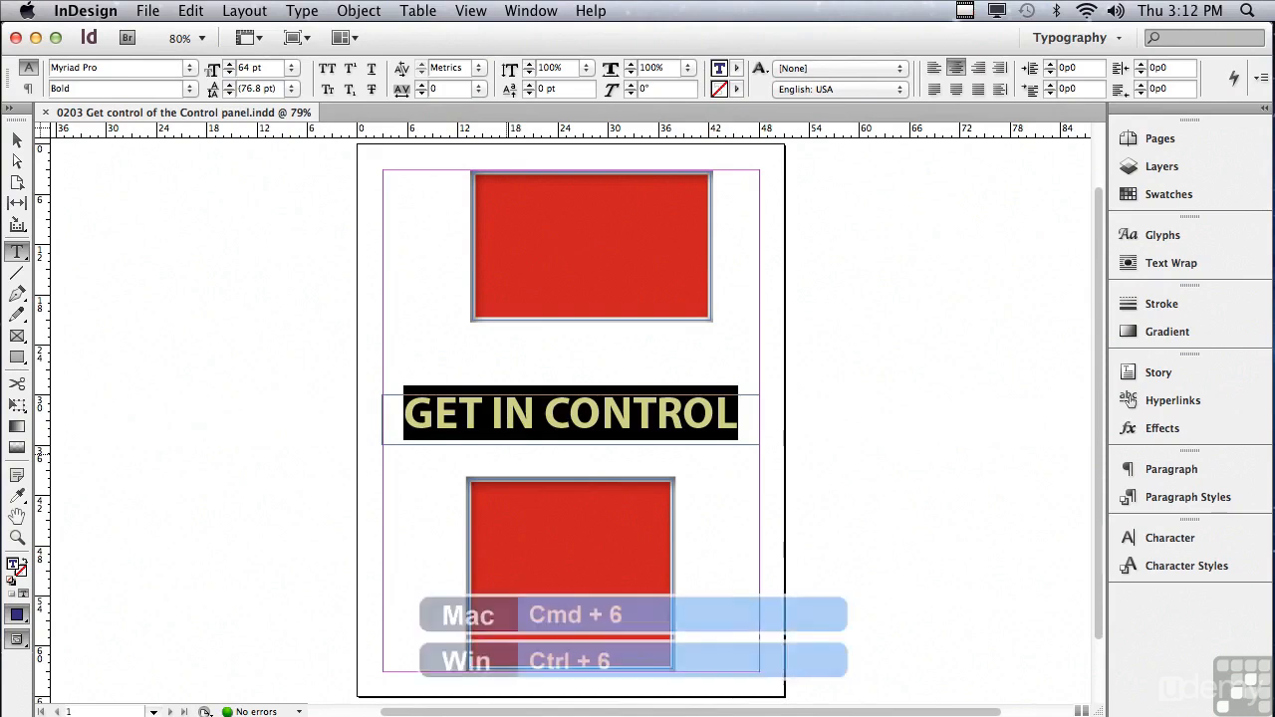
Reduce the headline's font size to 60 pt in 1 pt increments, and raise it back to 64 pt
key(super+6)
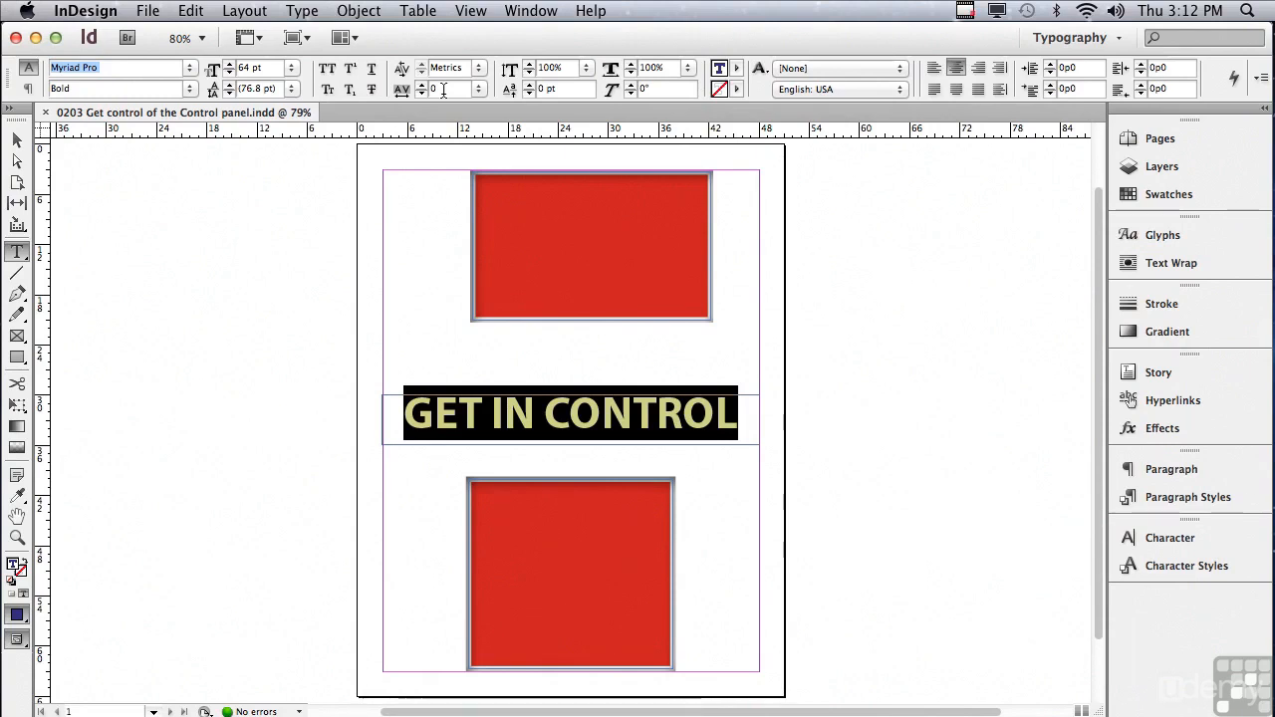
key(Tab)
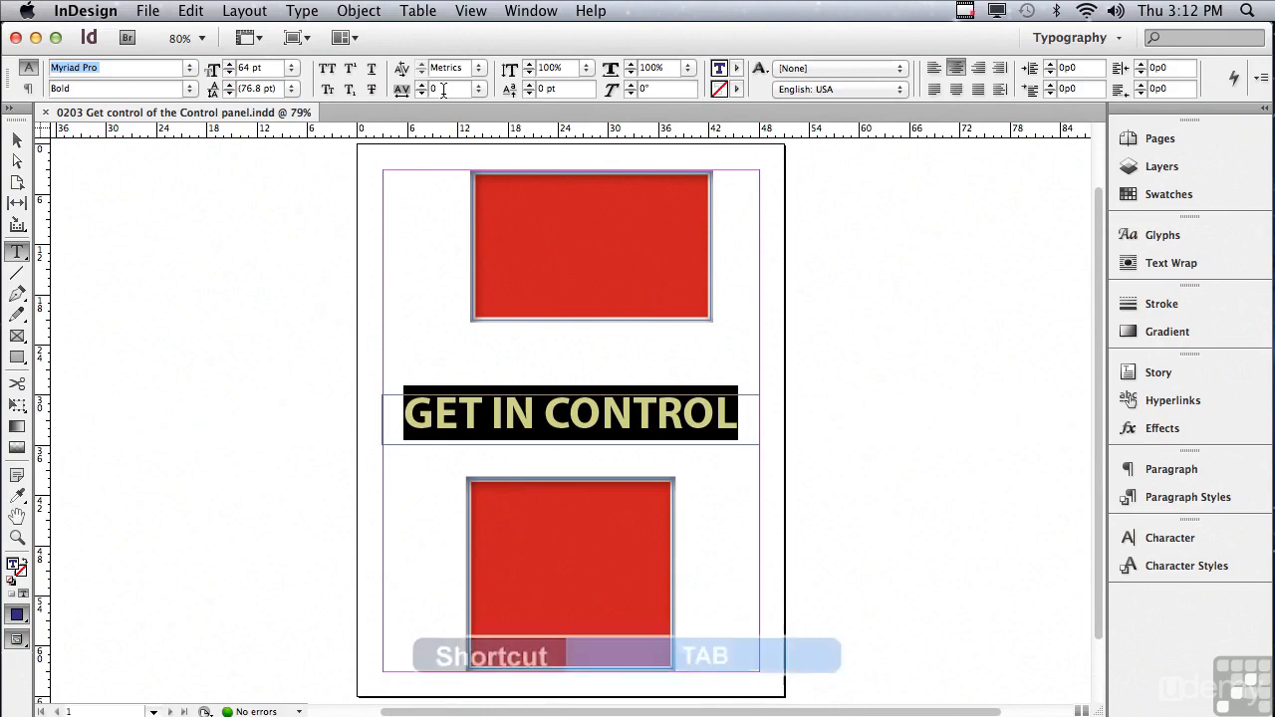
key(Tab)
key(Tab)
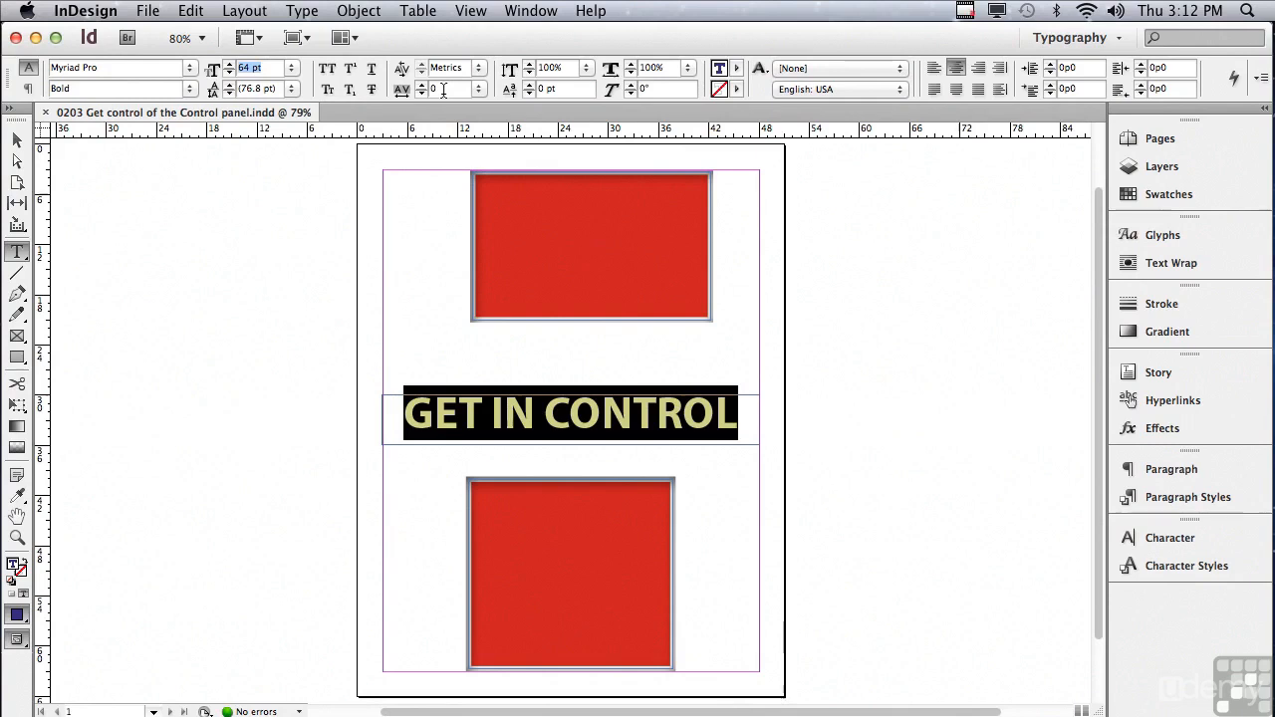
key(Down)
key(Down)
key(Down)
key(Down)
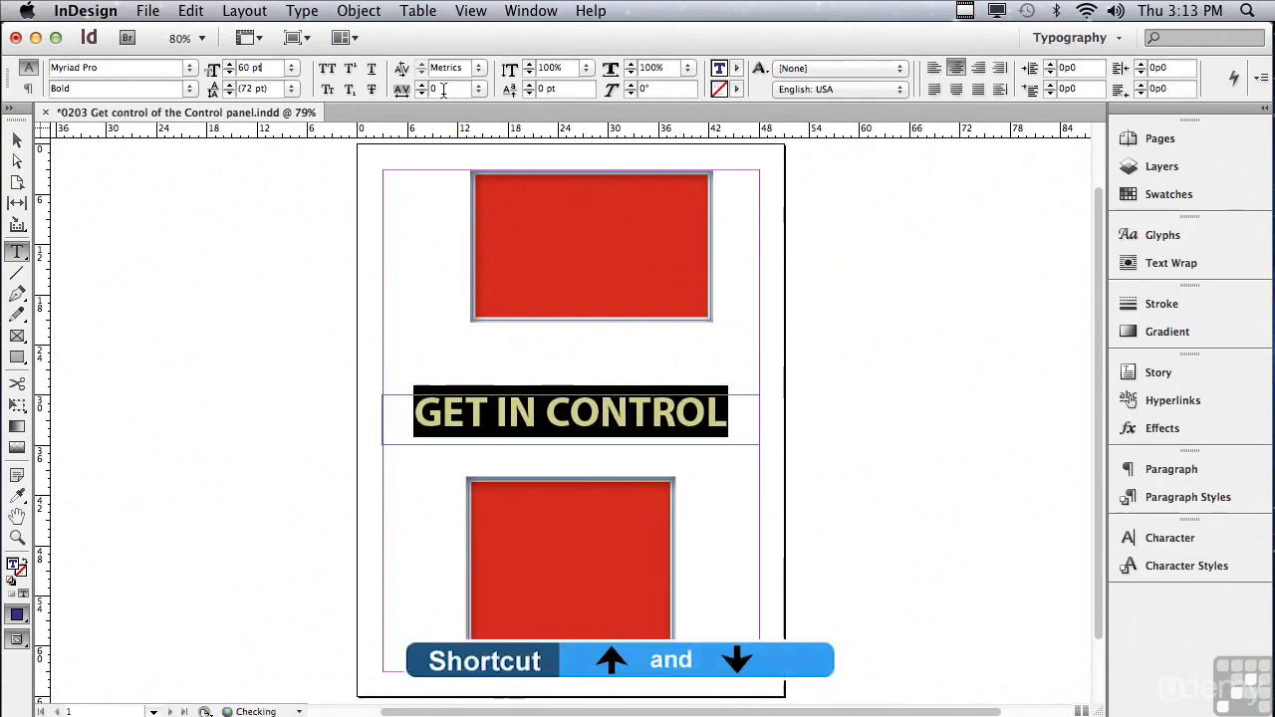
key(Up)
key(Up)
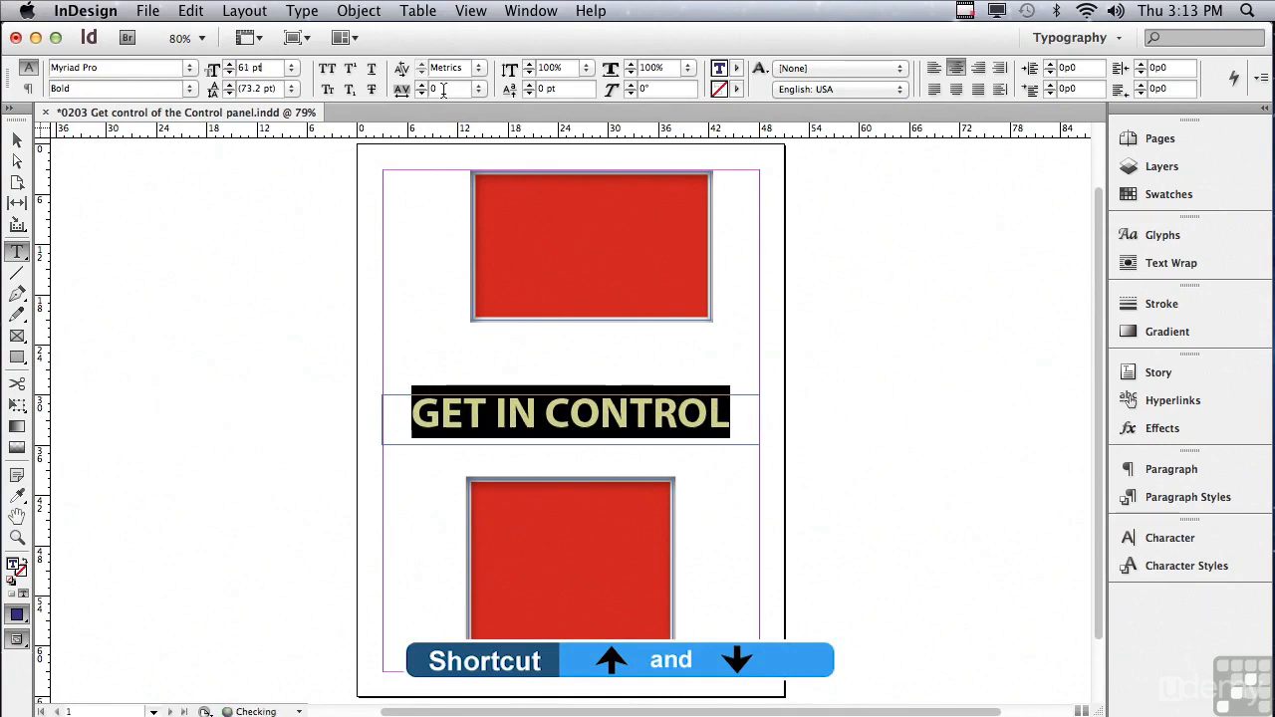
key(Up)
key(Up)
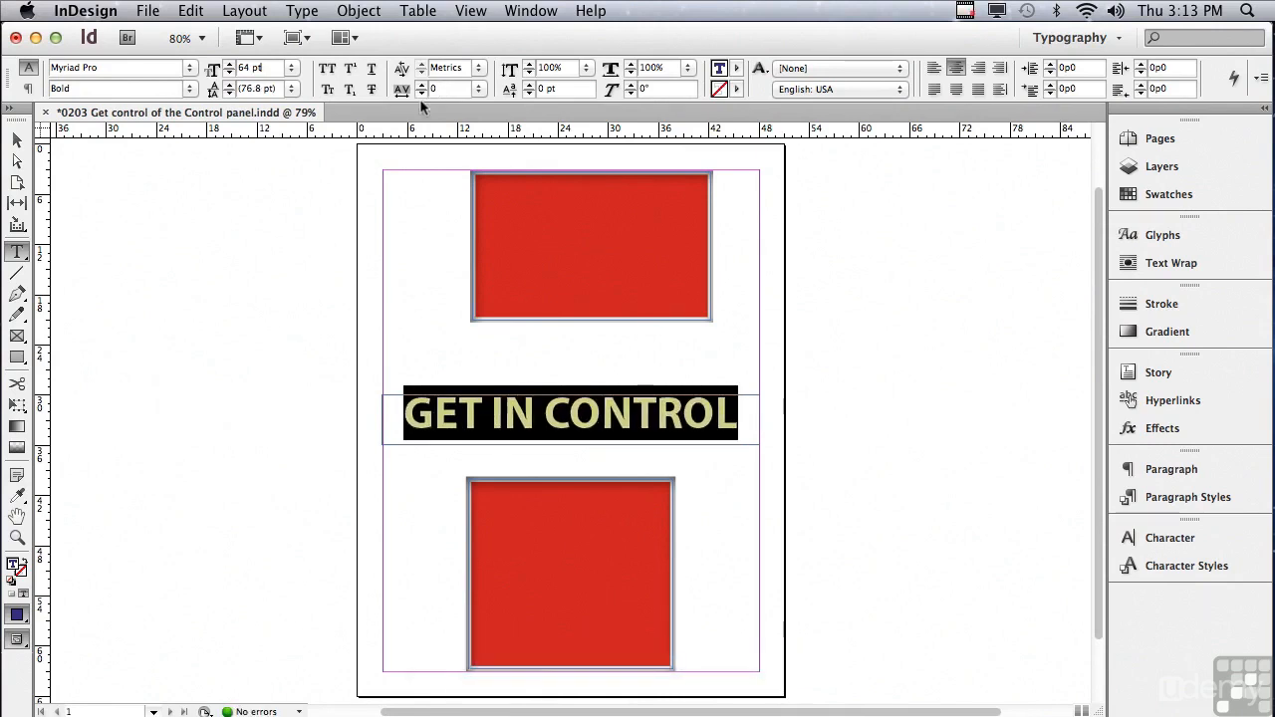
Go through the headline's leading, kerning, tracking and vertical scale settings one after another
key(Tab)
key(Tab)
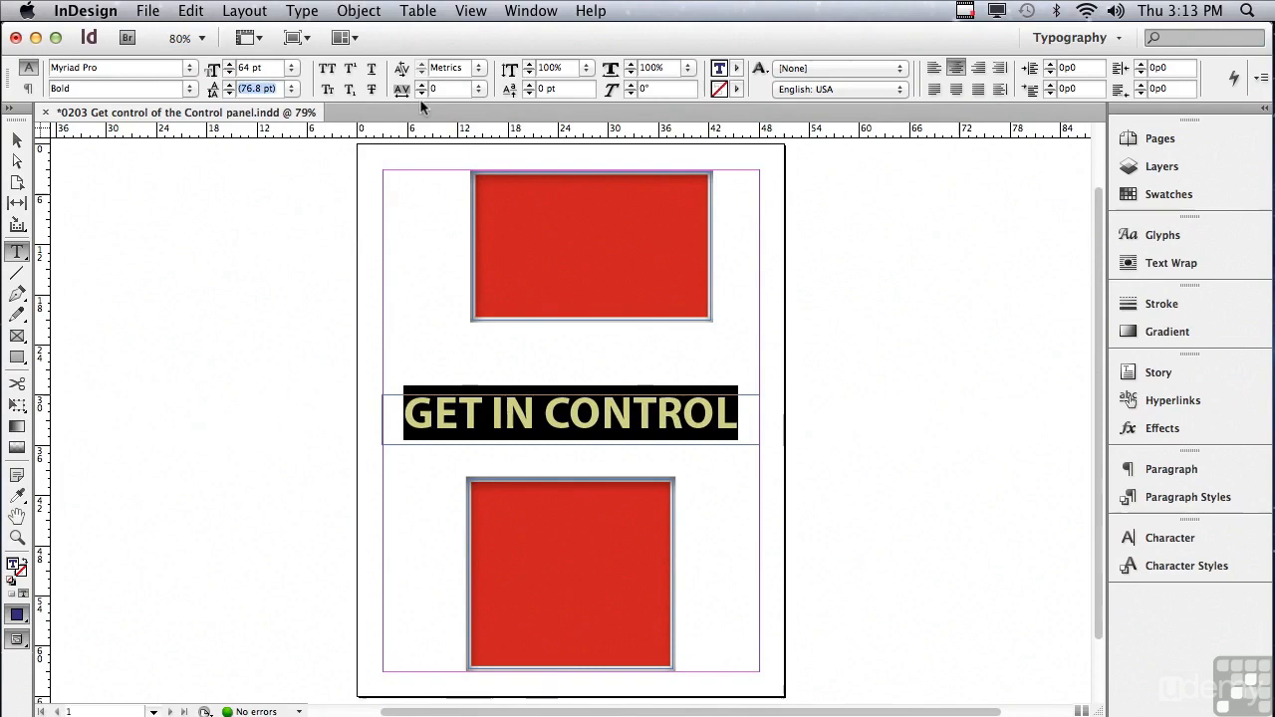
key(Tab)
key(Tab)
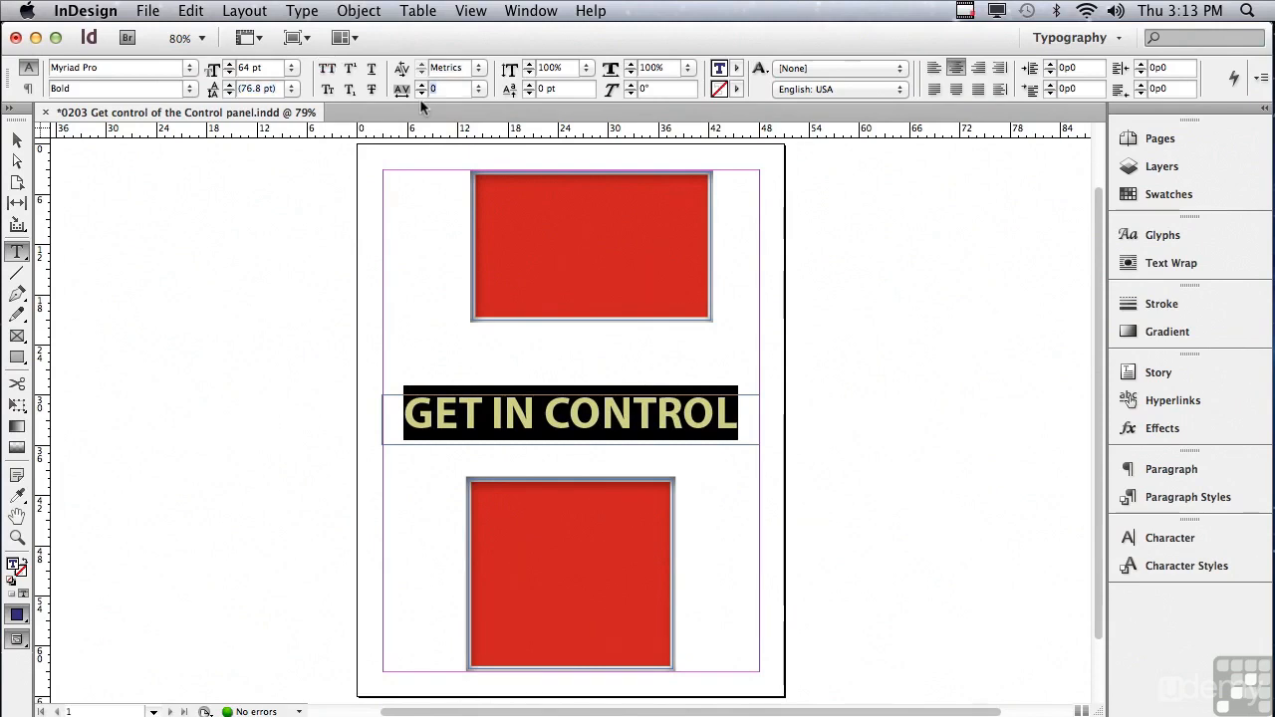
key(Tab)
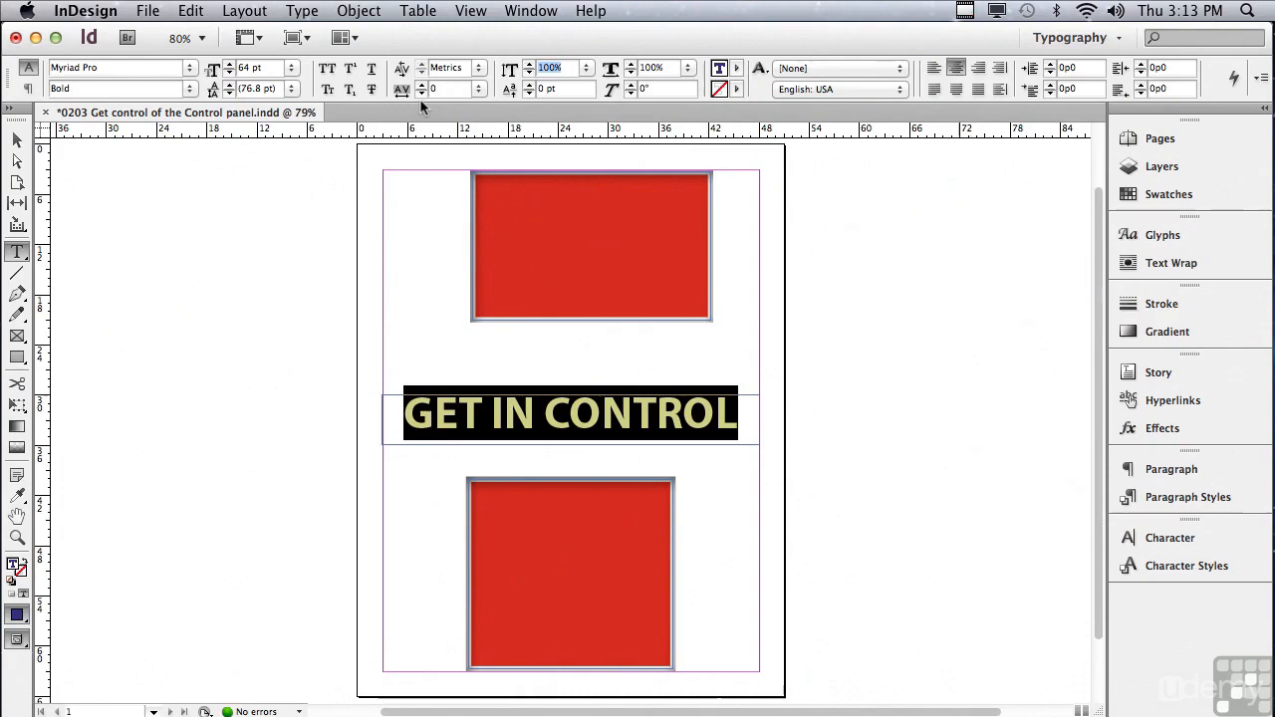
Try the Bold Italic font style on the headline, and set its style to Regular
key(shift+Tab)
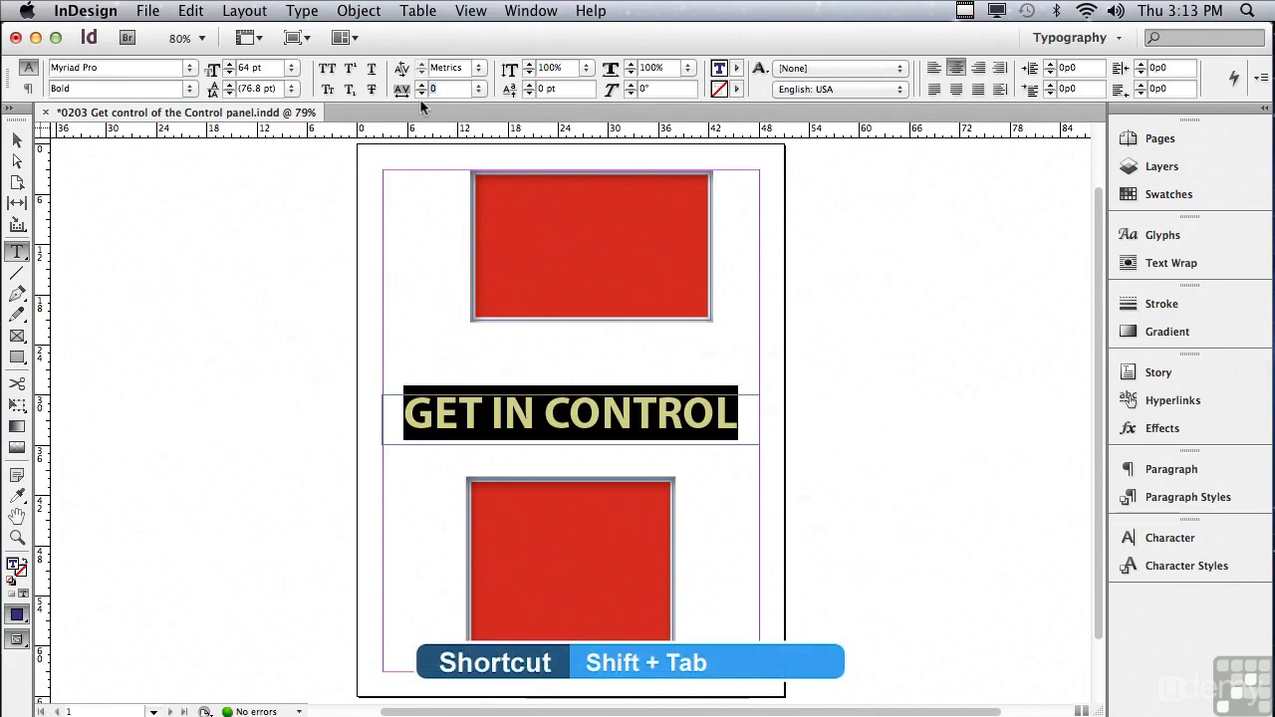
key(shift+Tab)
key(shift+Tab)
key(shift+Tab)
key(shift+Tab)
key(shift+Tab)
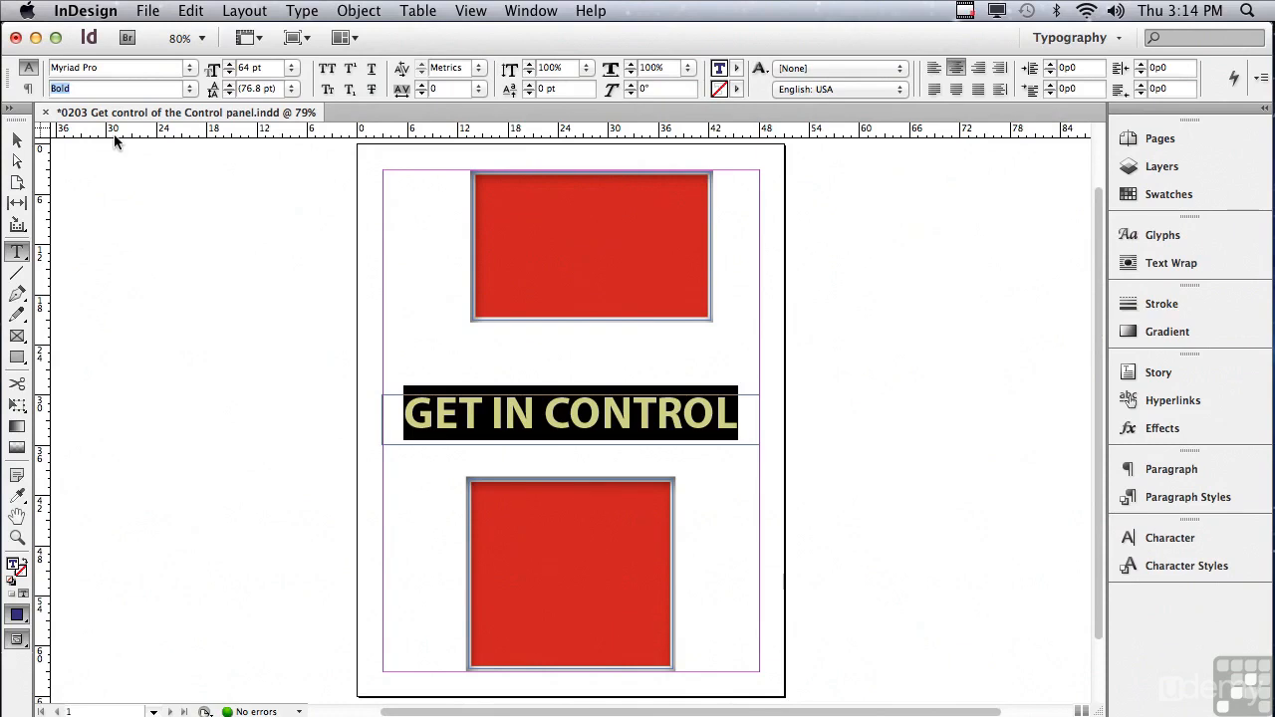
key(Down)
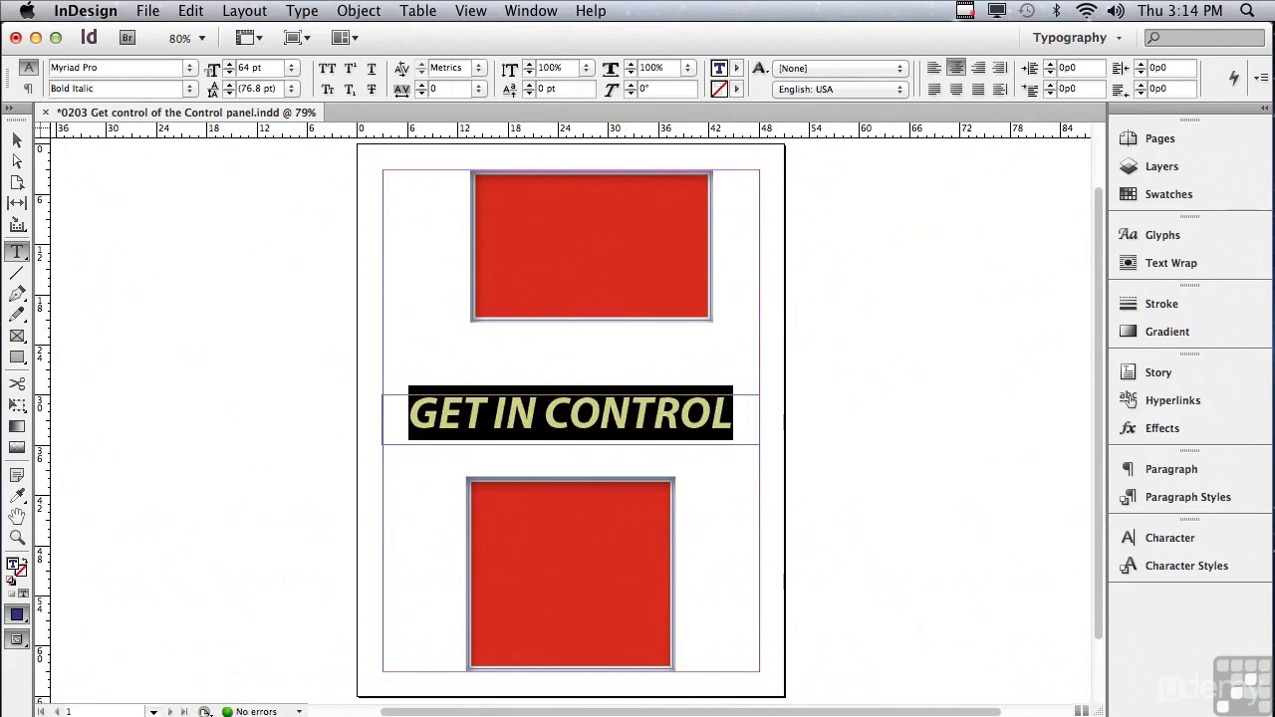
key(Up)
key(Up)
key(Up)
key(Up)
key(Up)
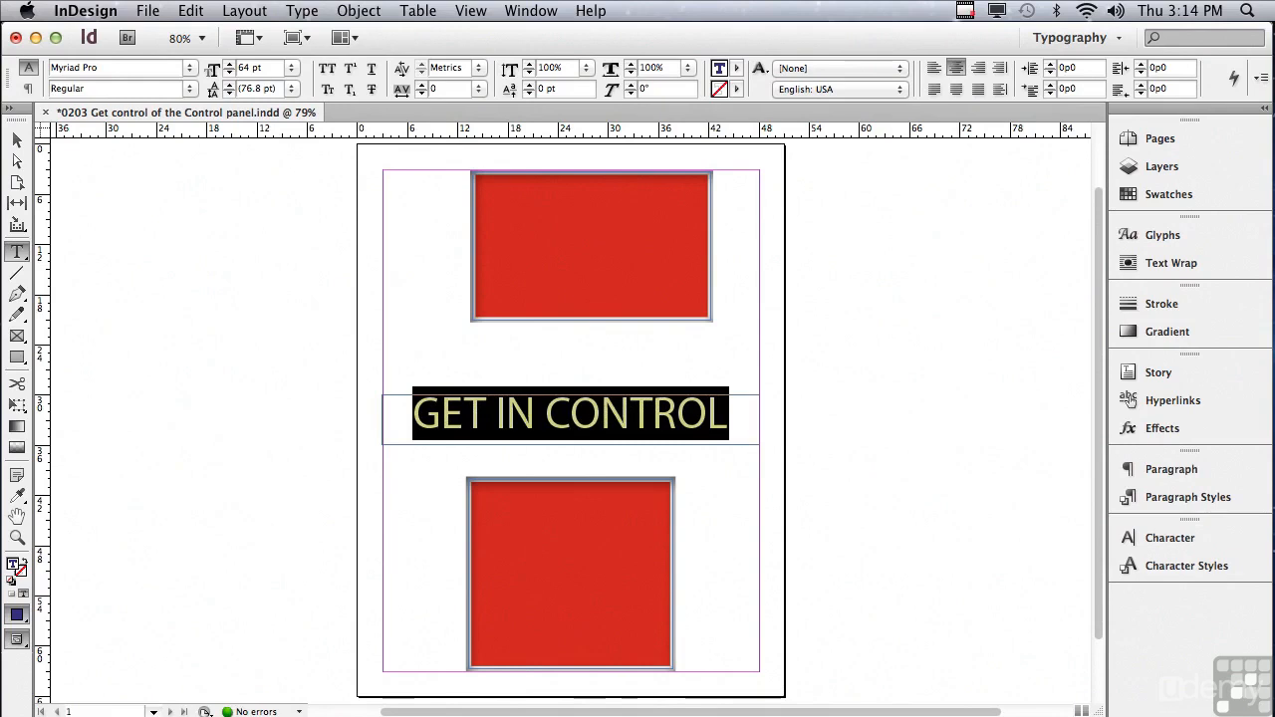
Preview the headline in Myanmar Sangam MN and return its font family to Myriad Pro
key(shift+Tab)
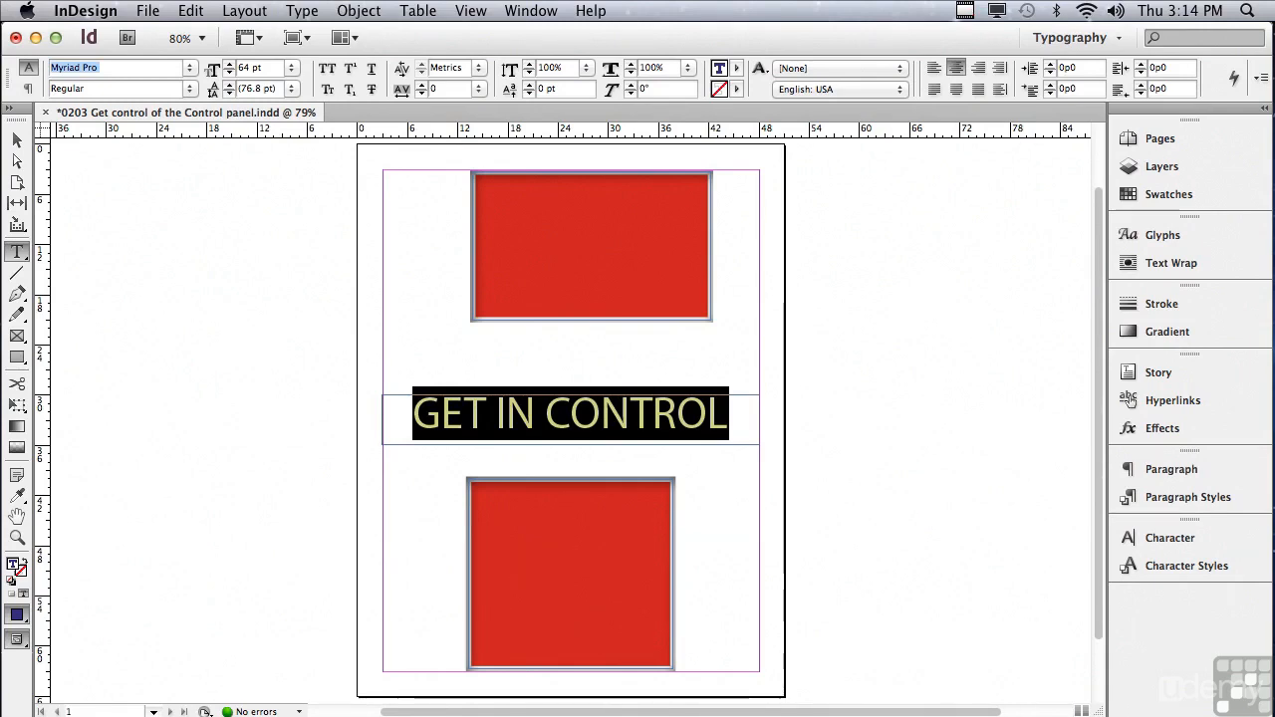
key(Up)
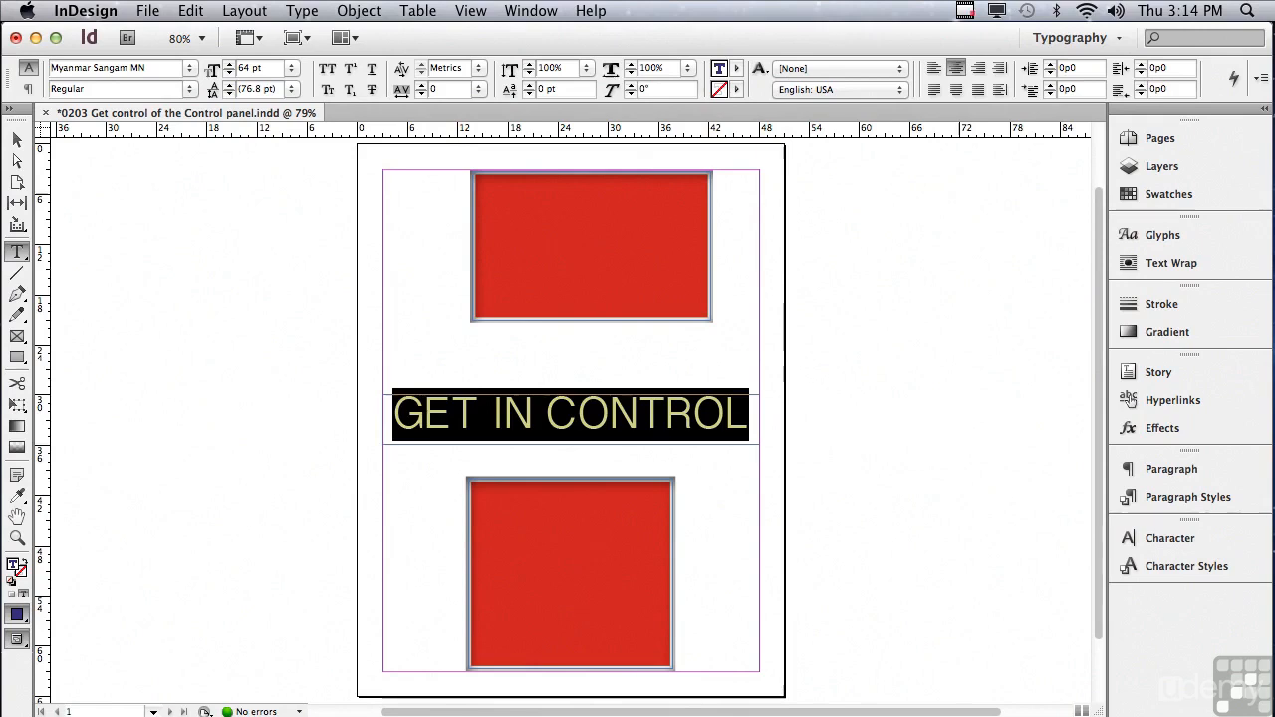
key(Down)
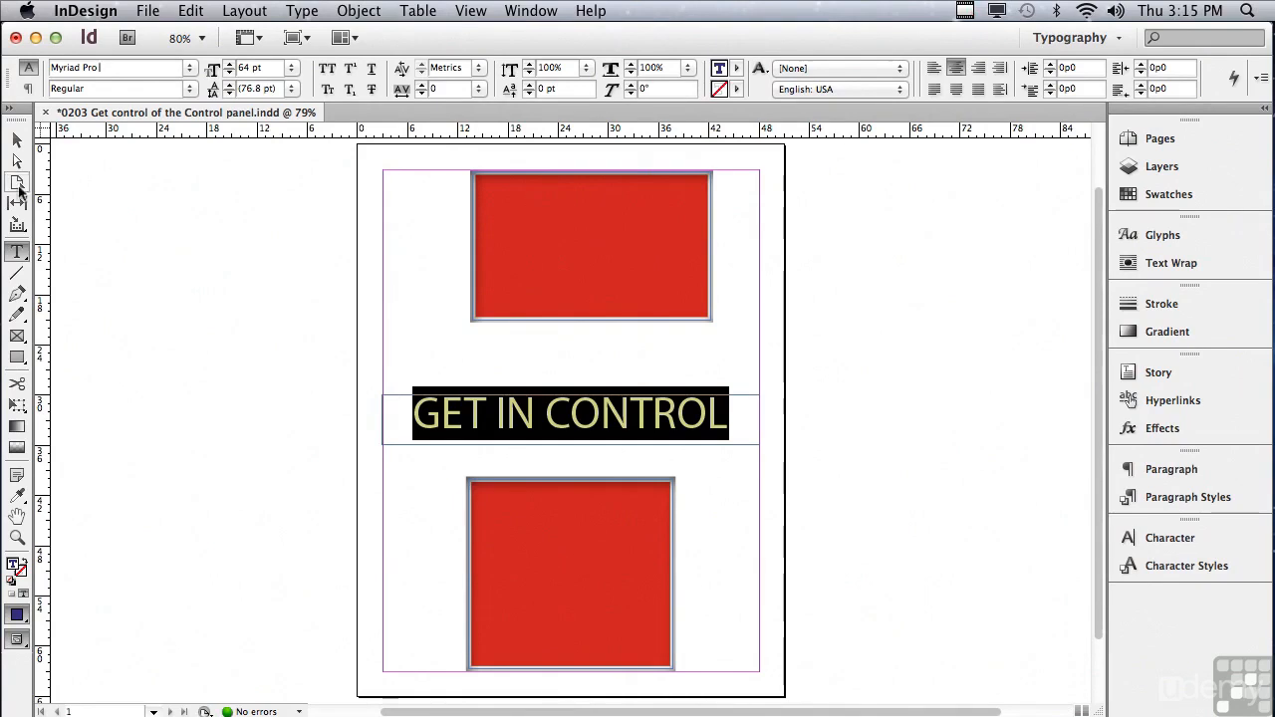
Select the headline's text frame as an object and shift it horizontally to an X position of 3p7
click(17, 140)
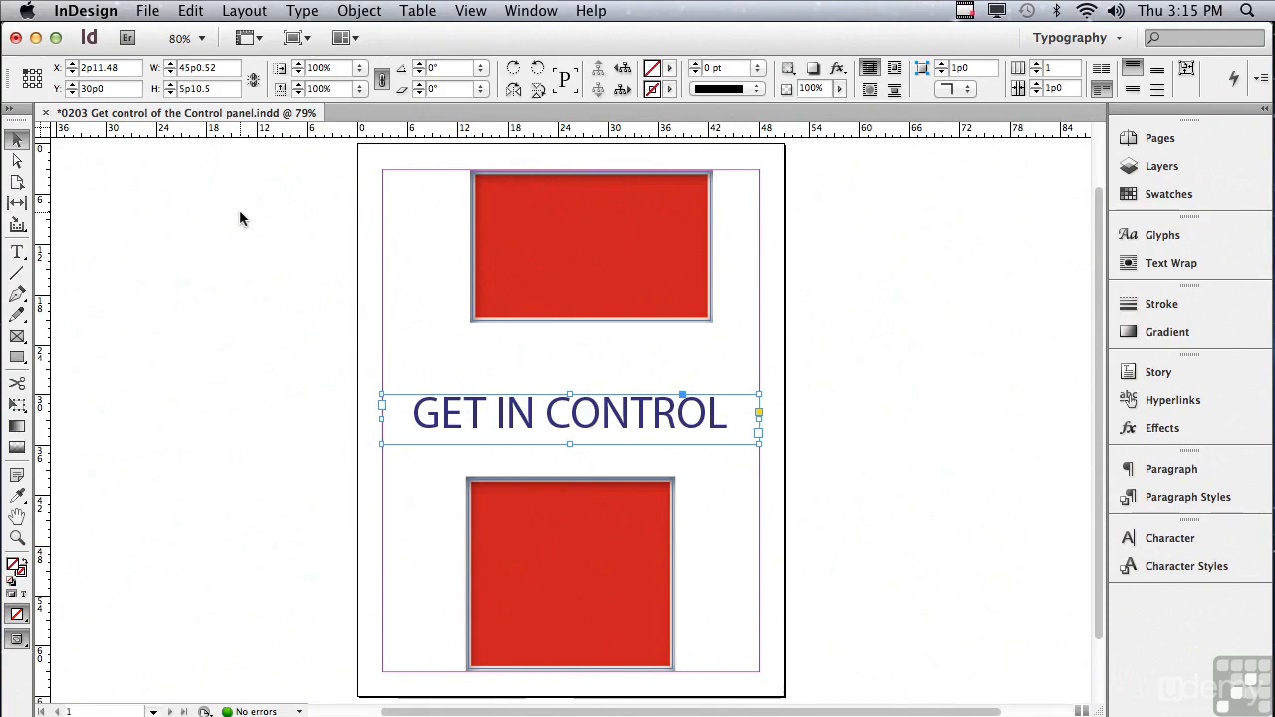
key(super+6)
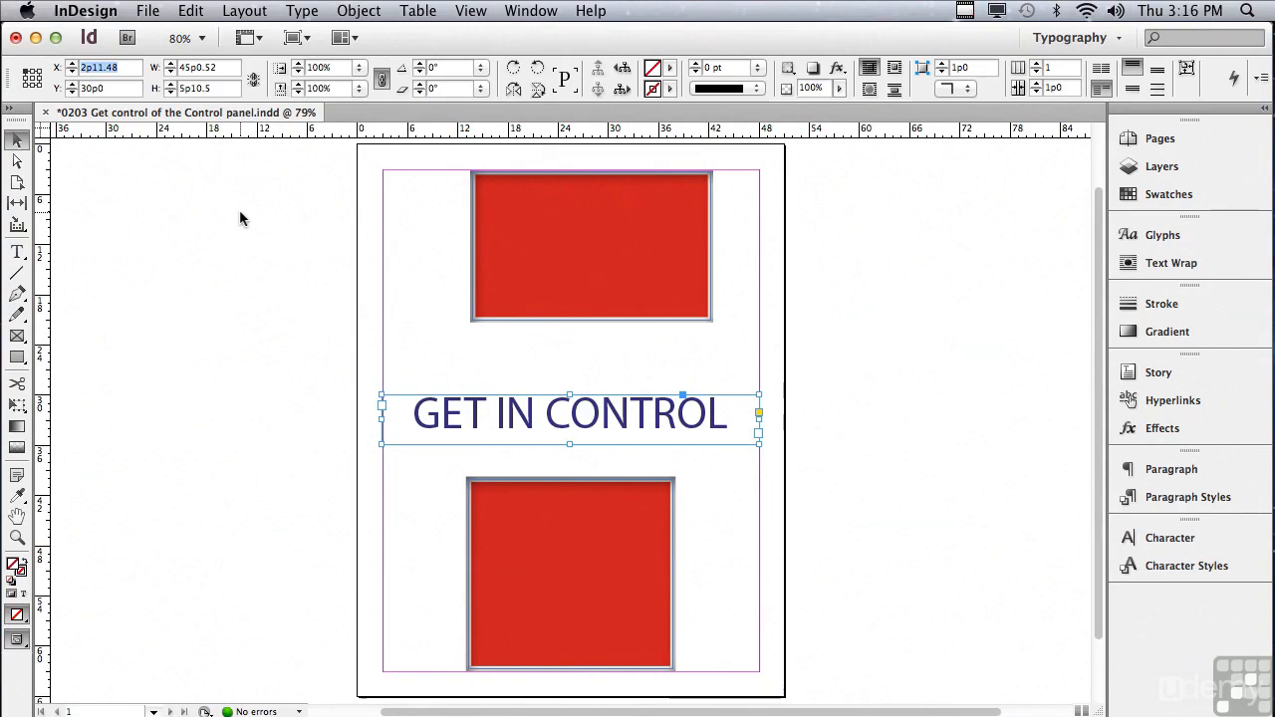
text(3p3)
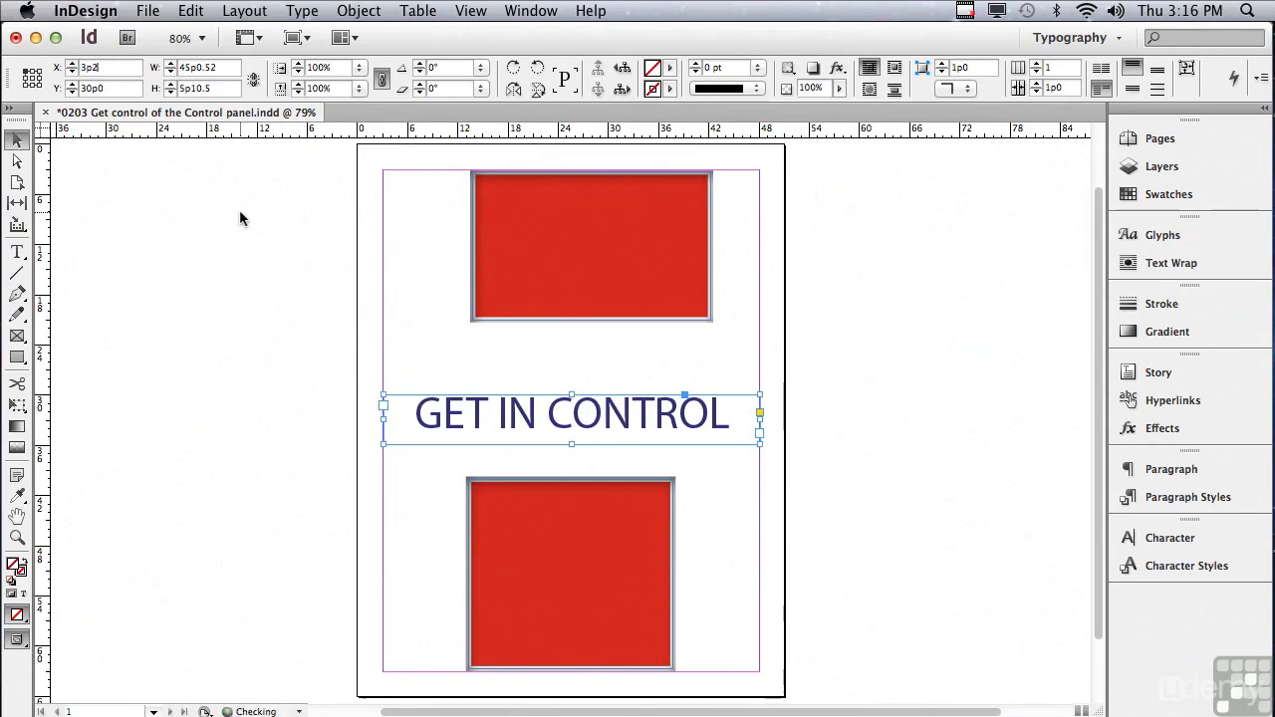
key(Up)
key(Up)
key(Up)
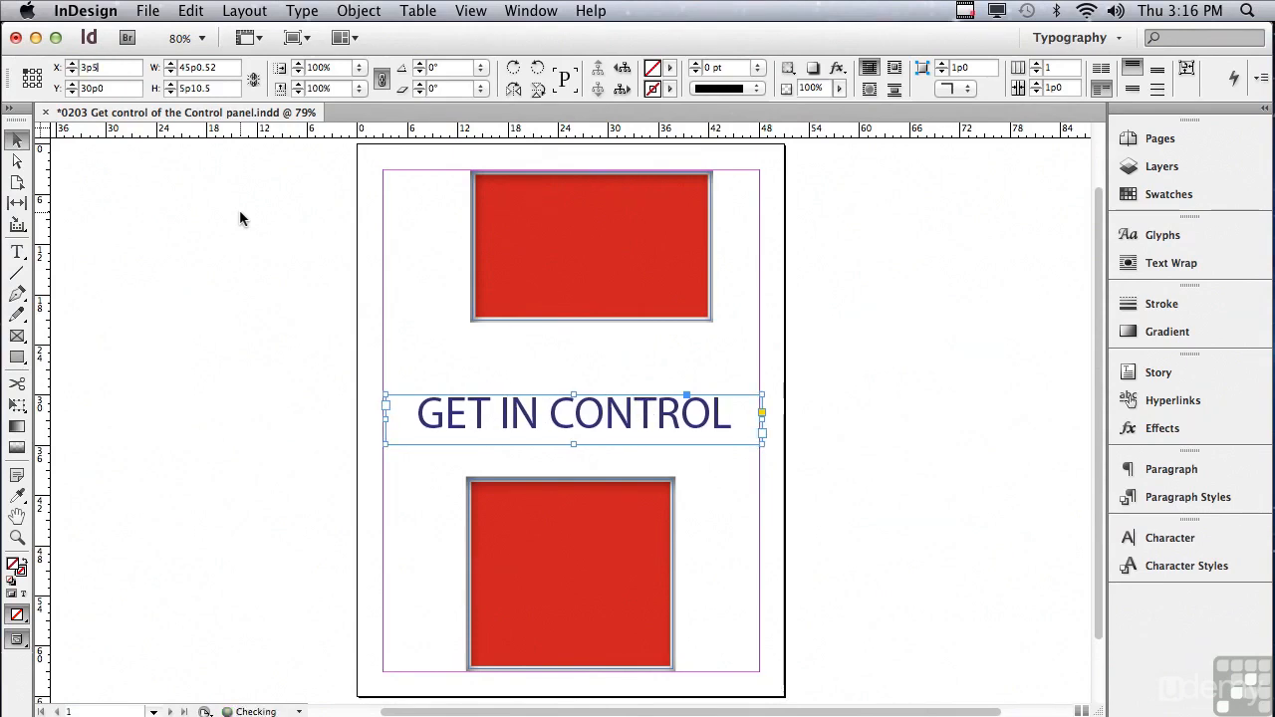
key(Up)
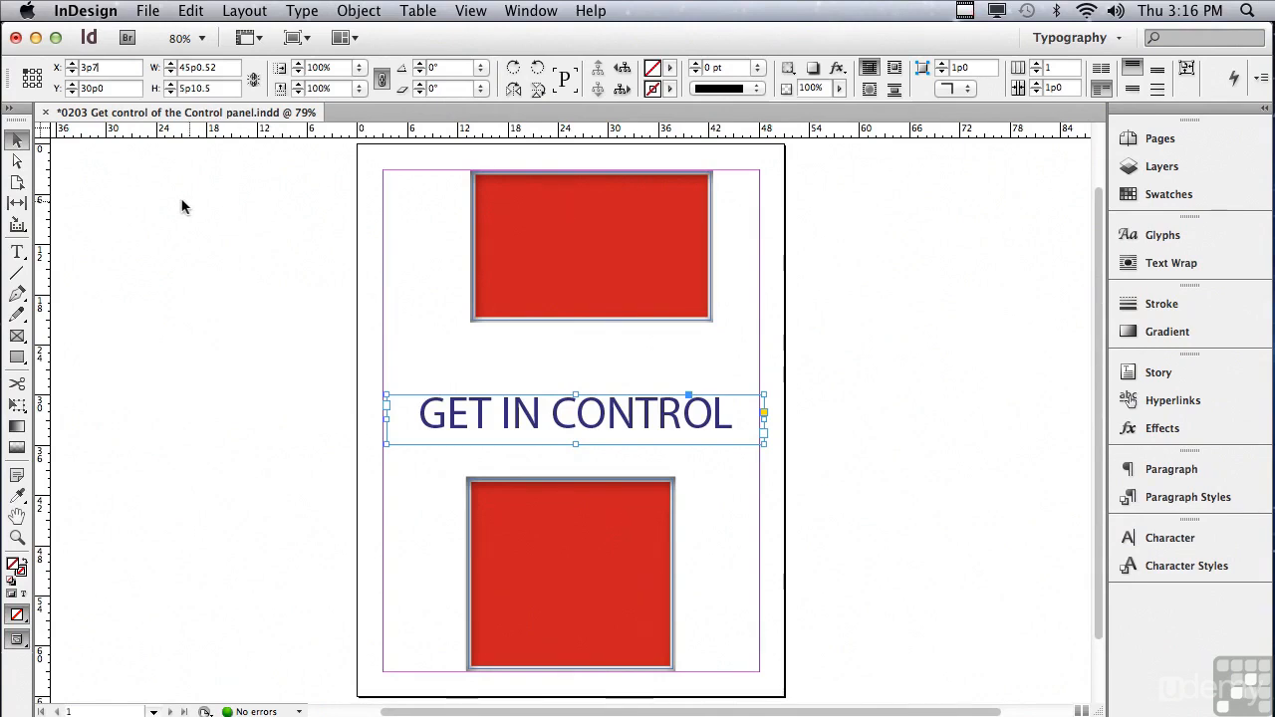
Reduce the width of the upper red frame by 5 picas by subtracting from its current value
click(528, 316)
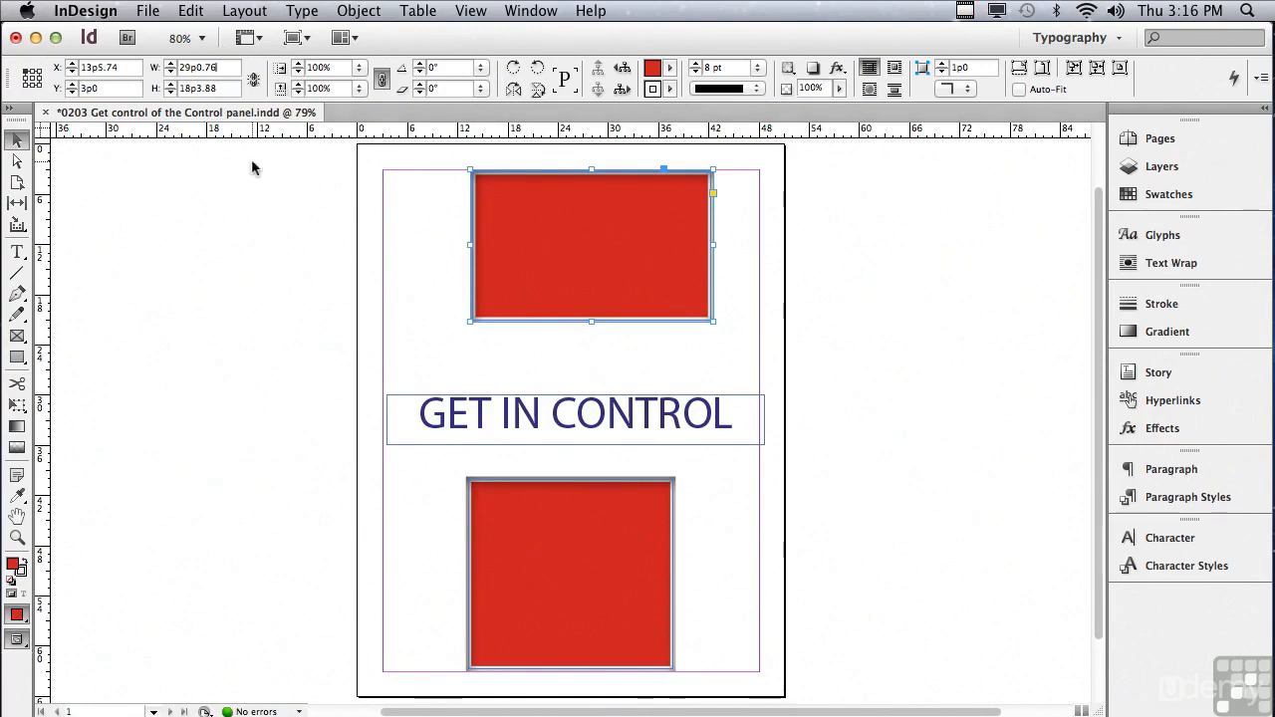
text(-)
text(5)
key(Return)
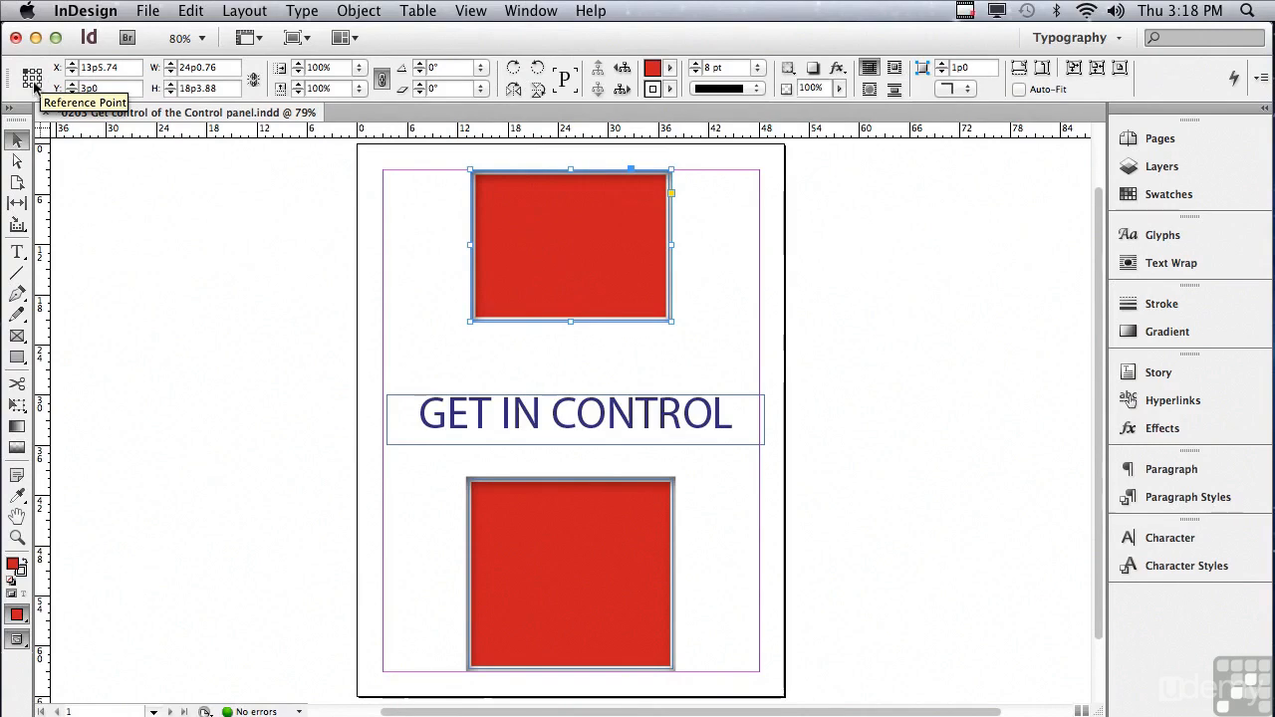
Set the upper red frame's reference point to top centre and add 5 picas to its width
click(32, 73)
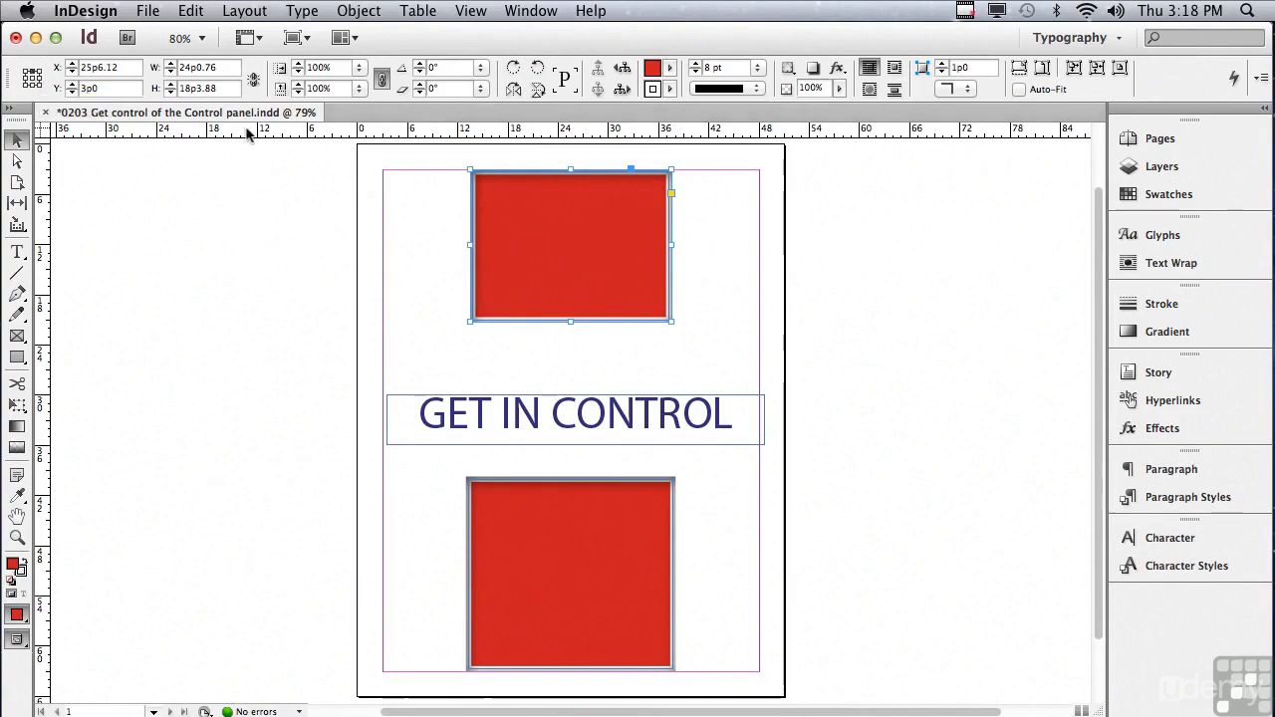
text(+5)
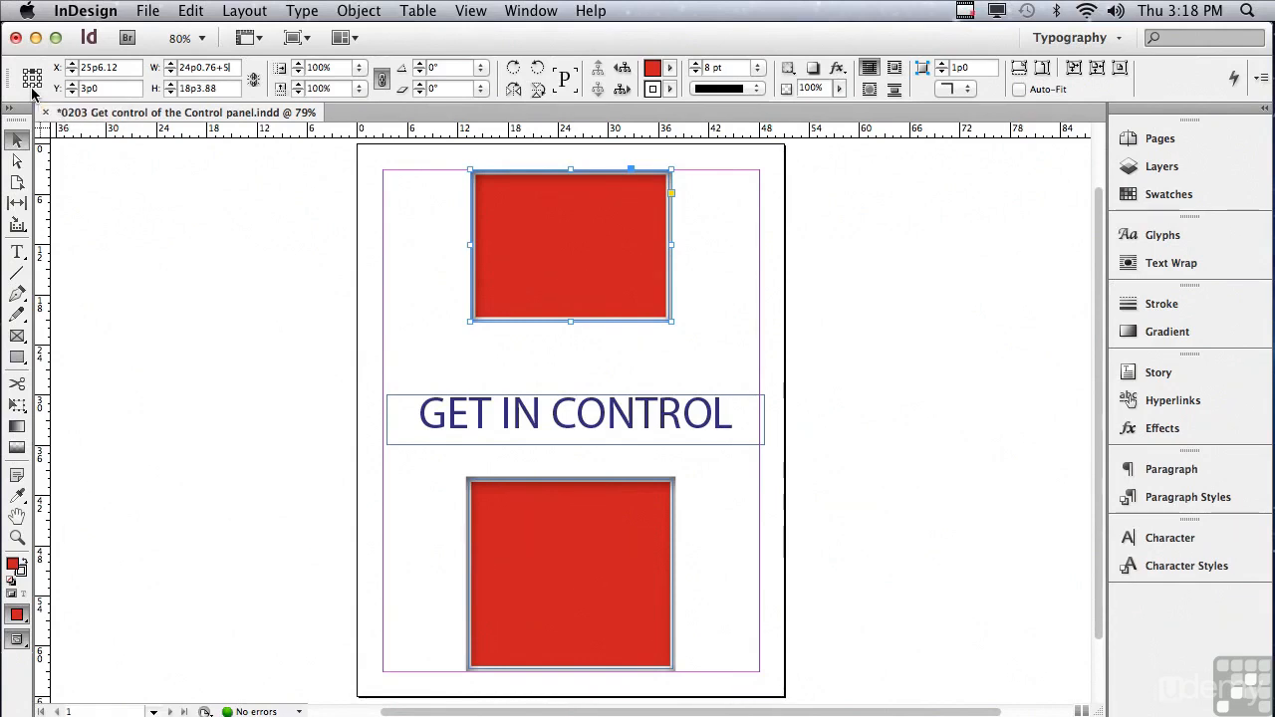
key(Return)
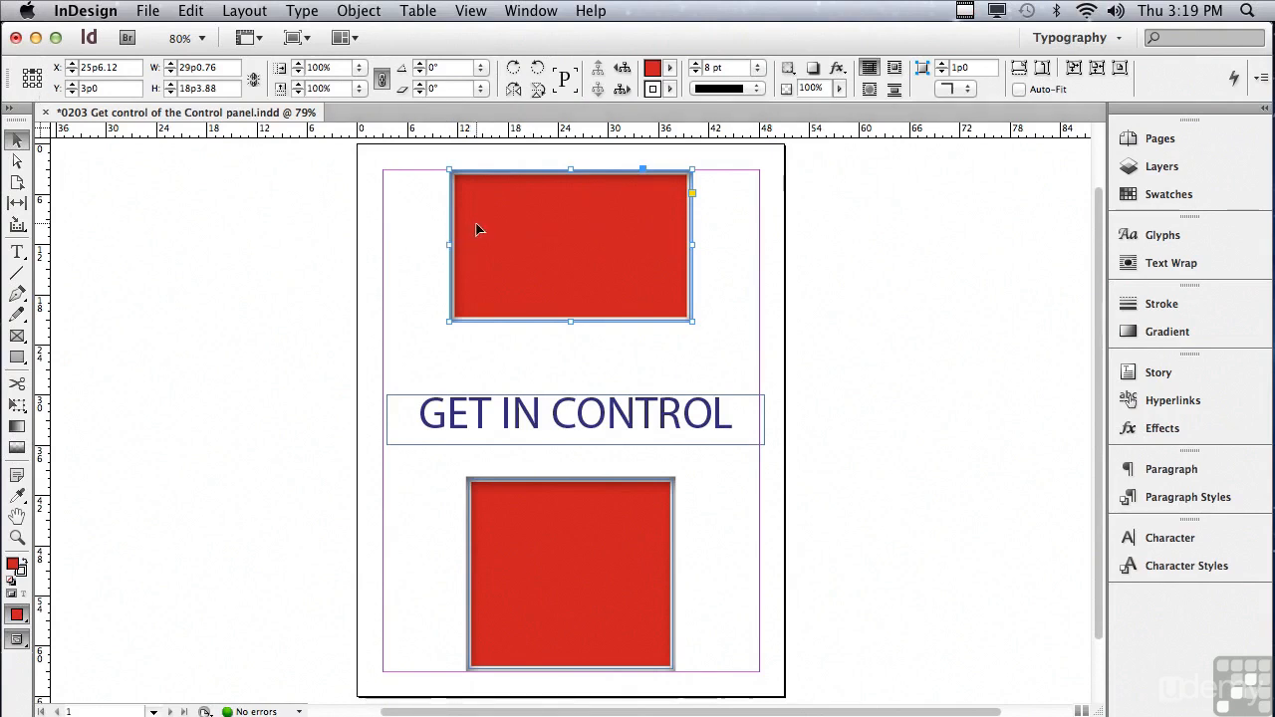
Move the upper red frame sideways until its right edge meets the page's right margin
drag(478, 228, 508, 232)
drag(535, 229, 537, 220)
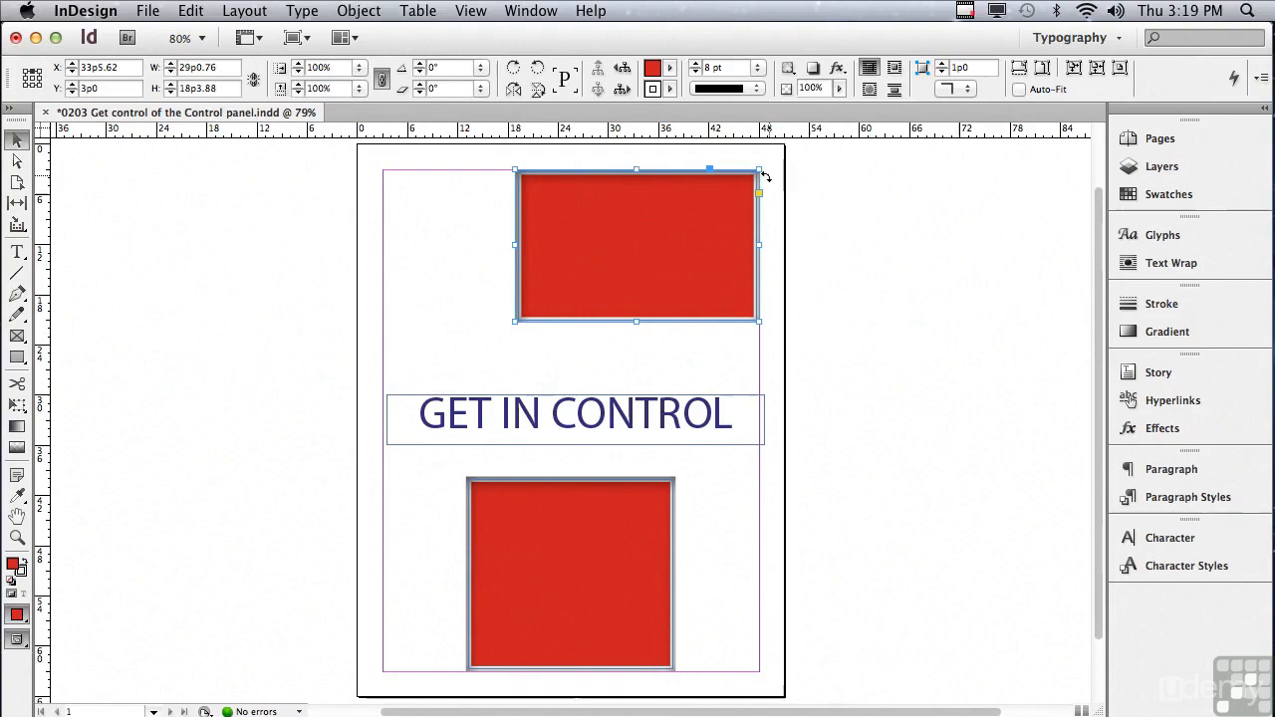
Set the upper red frame's reference point to top right and add 2 inches to its width using the + operator
click(39, 73)
click(226, 71)
text(+)
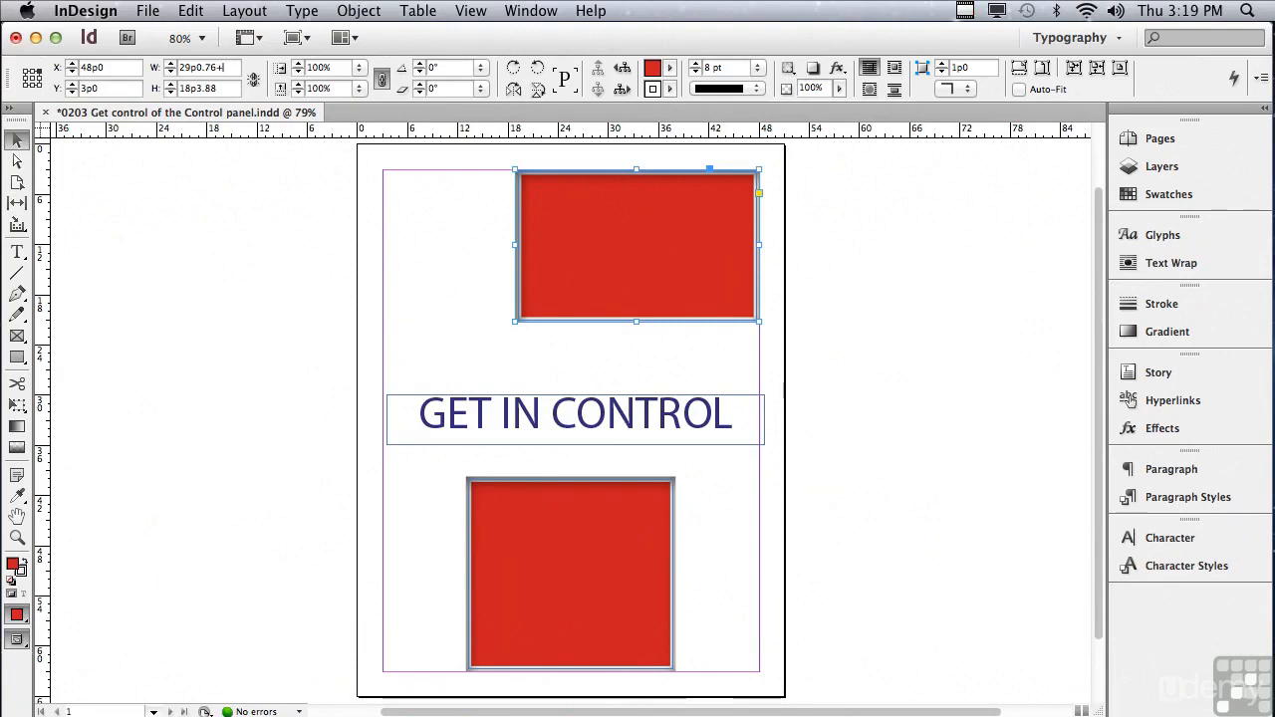
text(2)
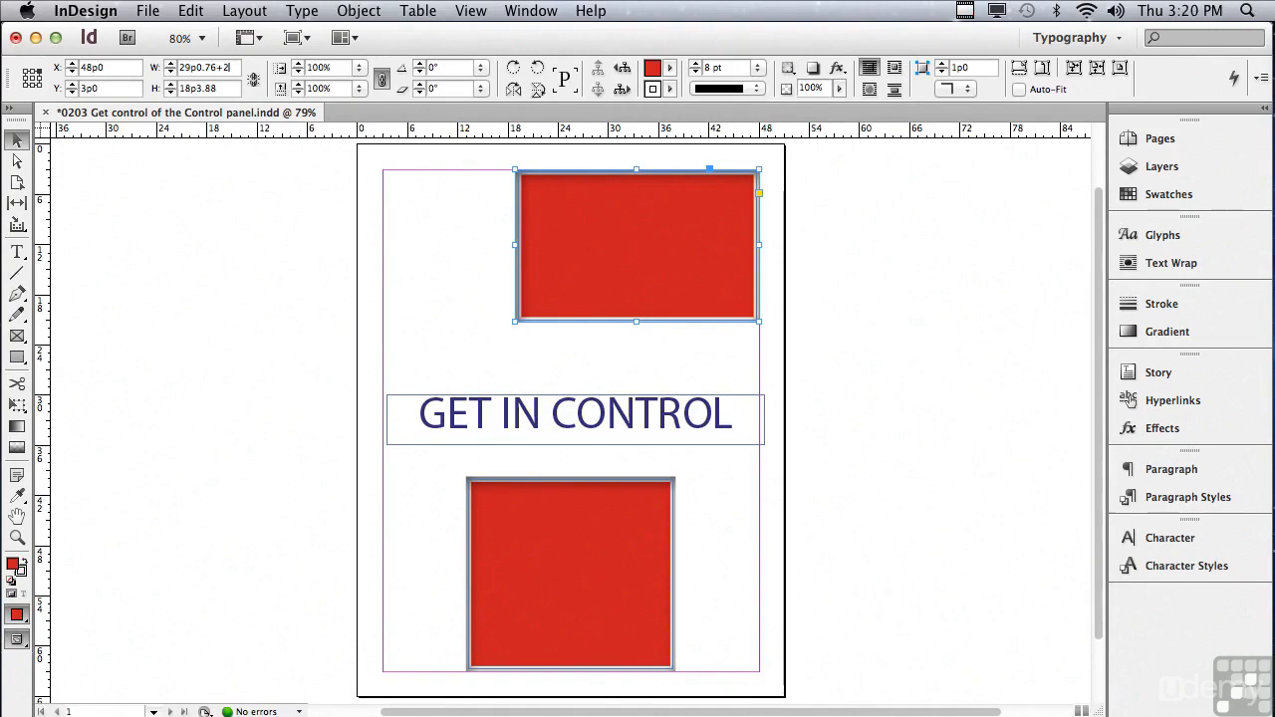
text(")
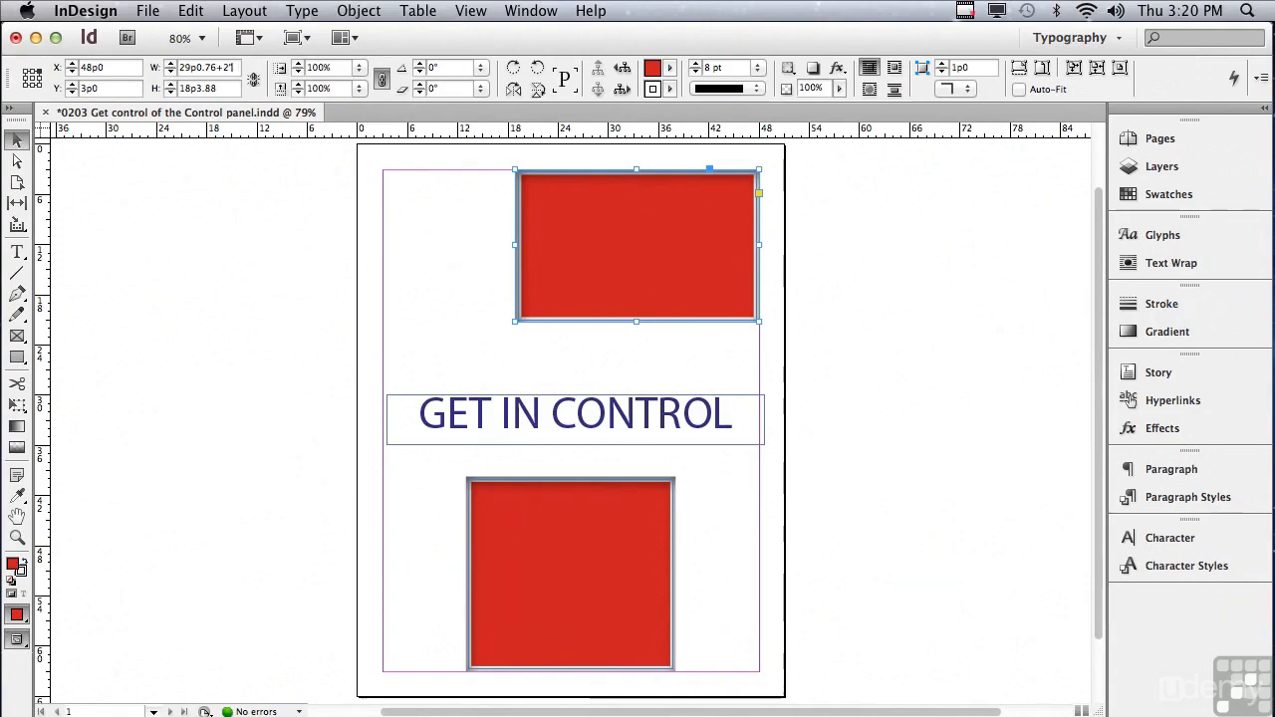
key(Return)
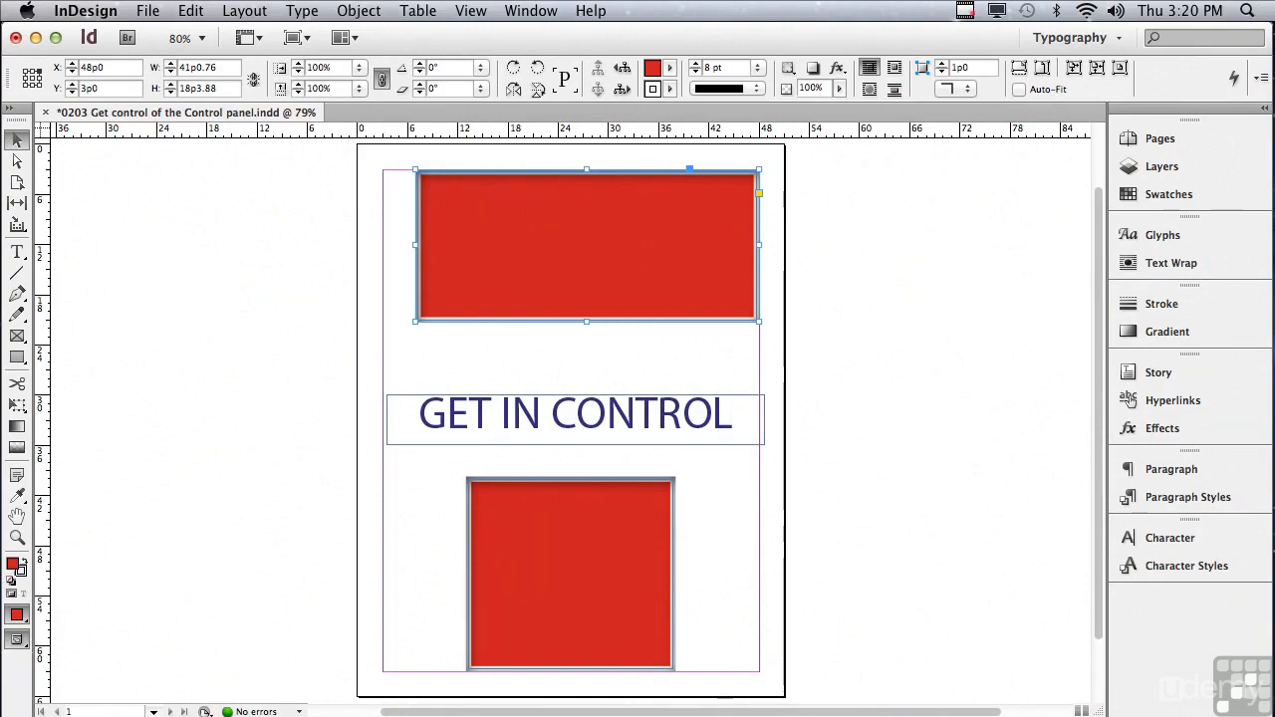
Halve the upper red frame's width by dividing its current value by 2
click(224, 67)
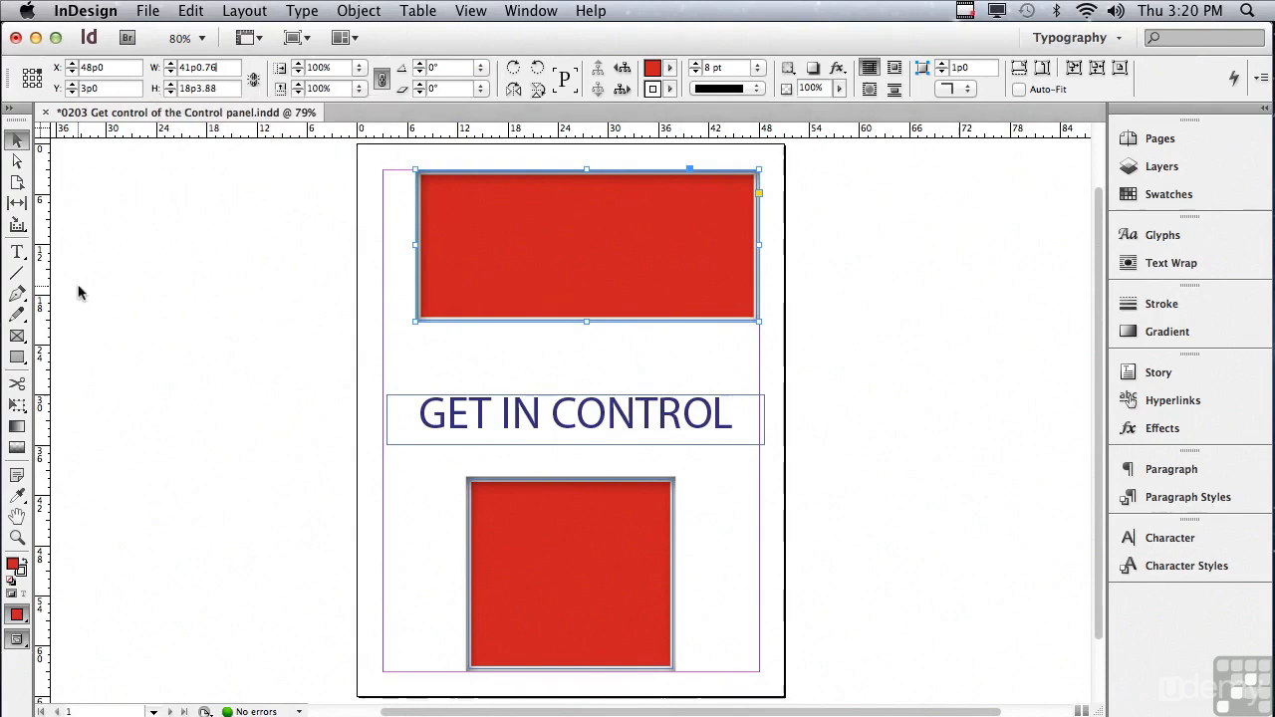
text(/2)
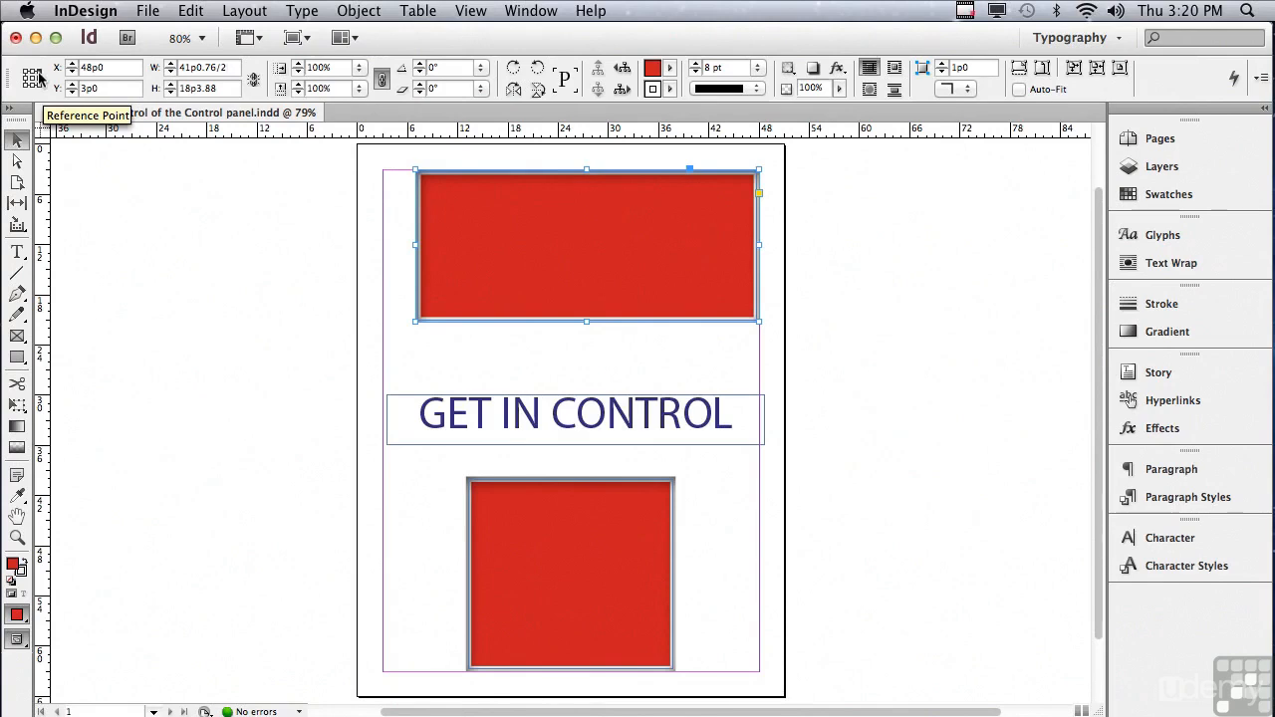
key(Return)
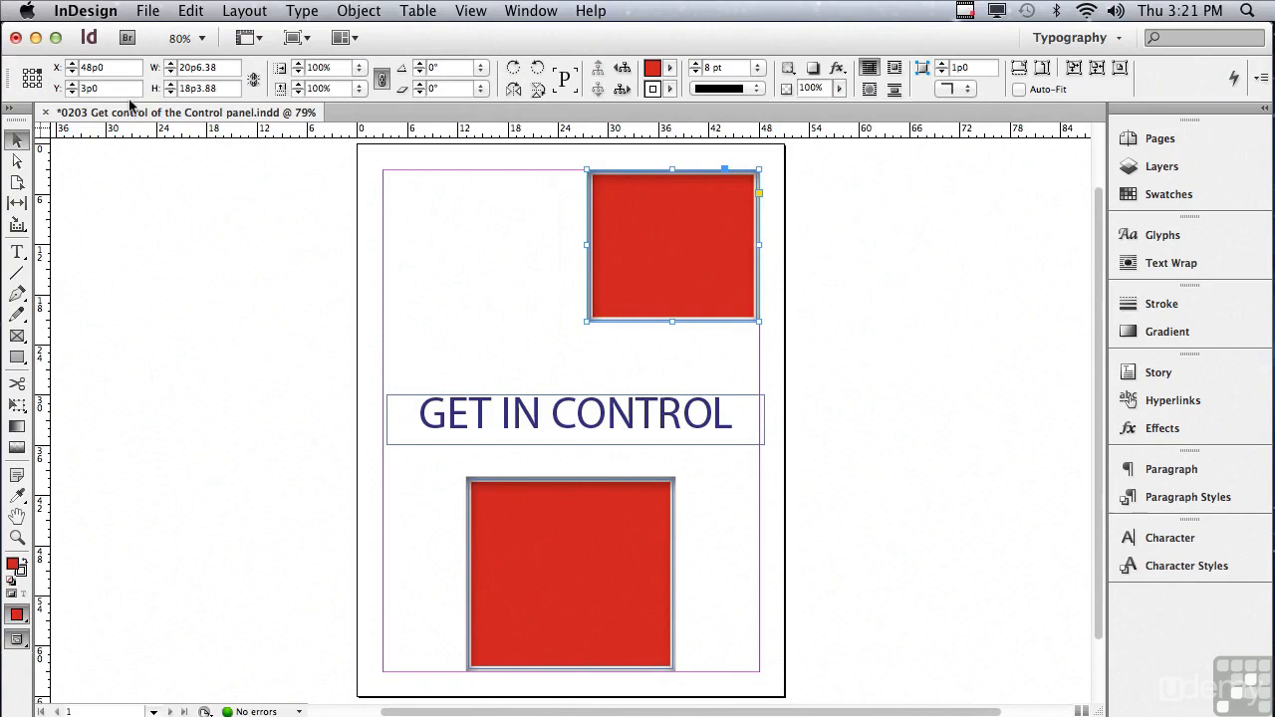
Double the upper red frame's height by multiplying its current value by 2
click(227, 89)
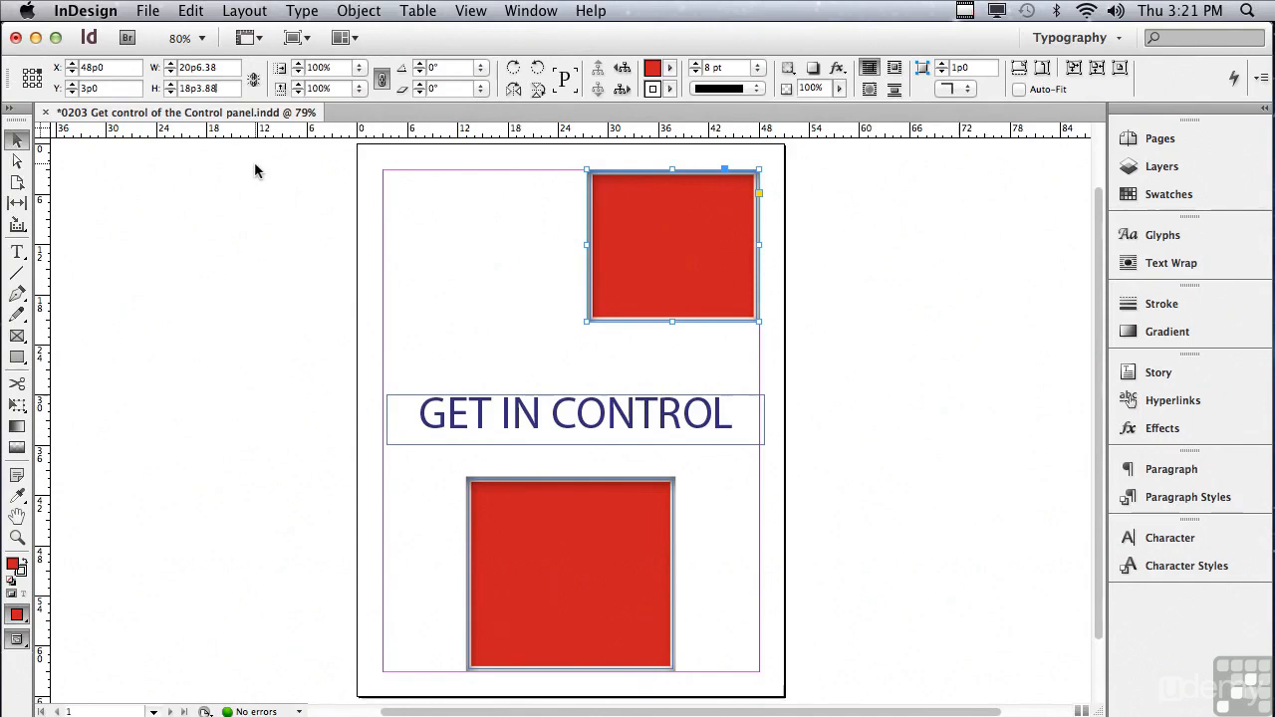
text(*)
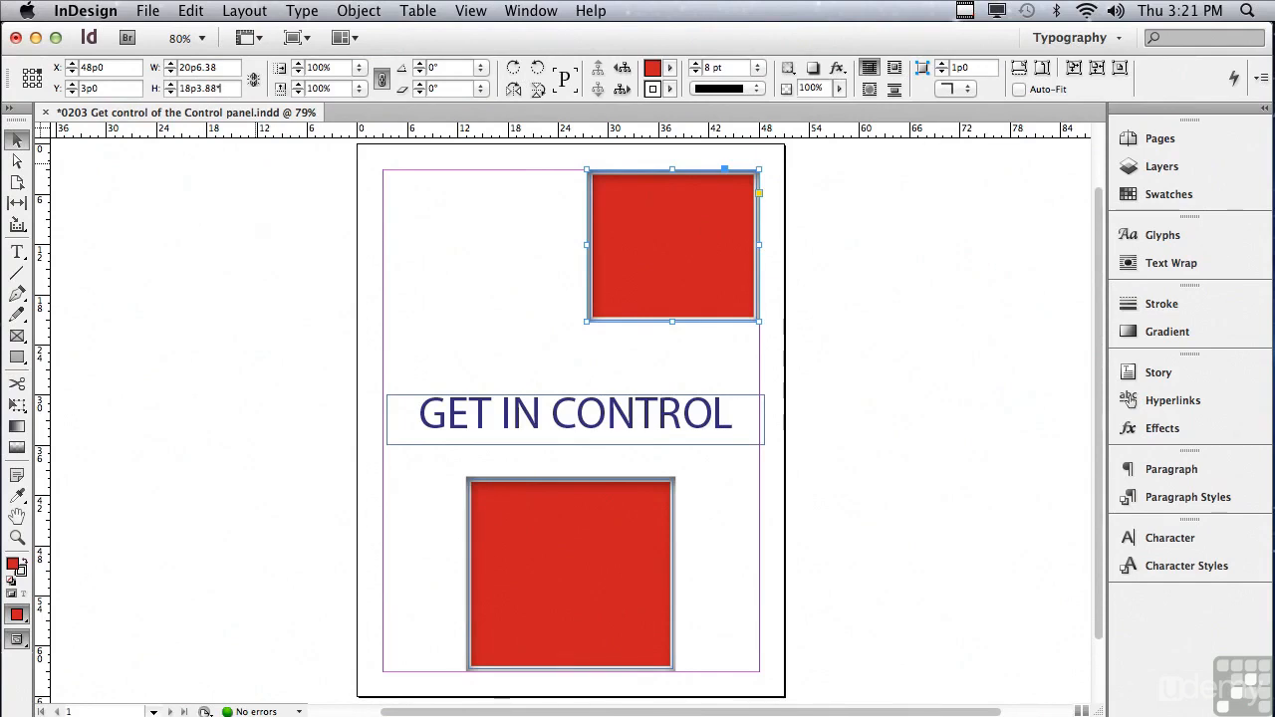
text(2)
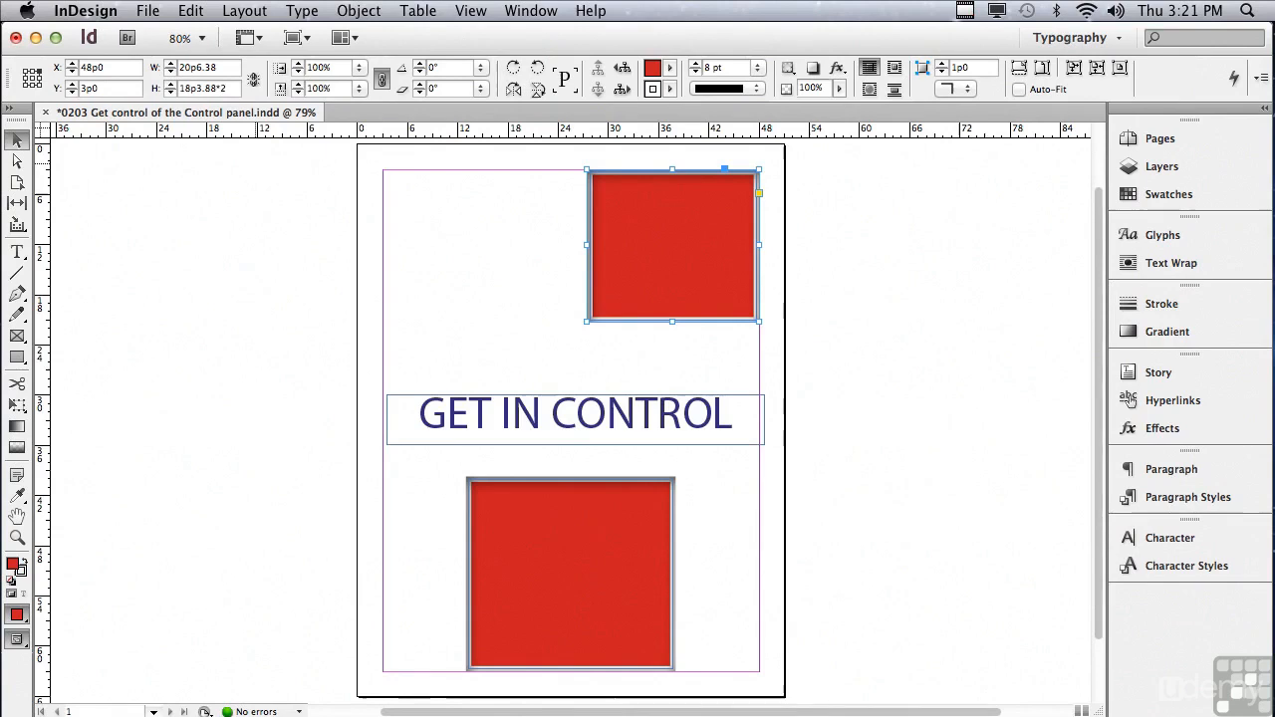
key(Return)
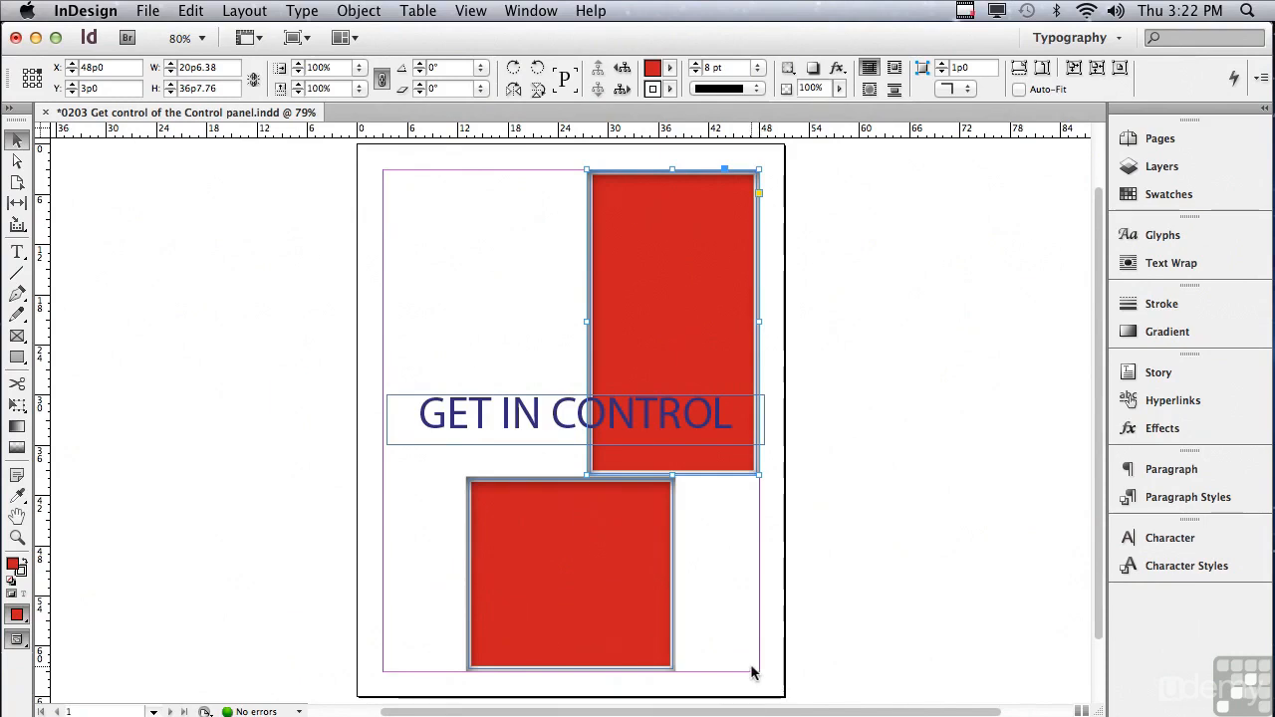
Switch the Control panel's docking to Dock at Bottom and return it to Dock at Top
click(1260, 80)
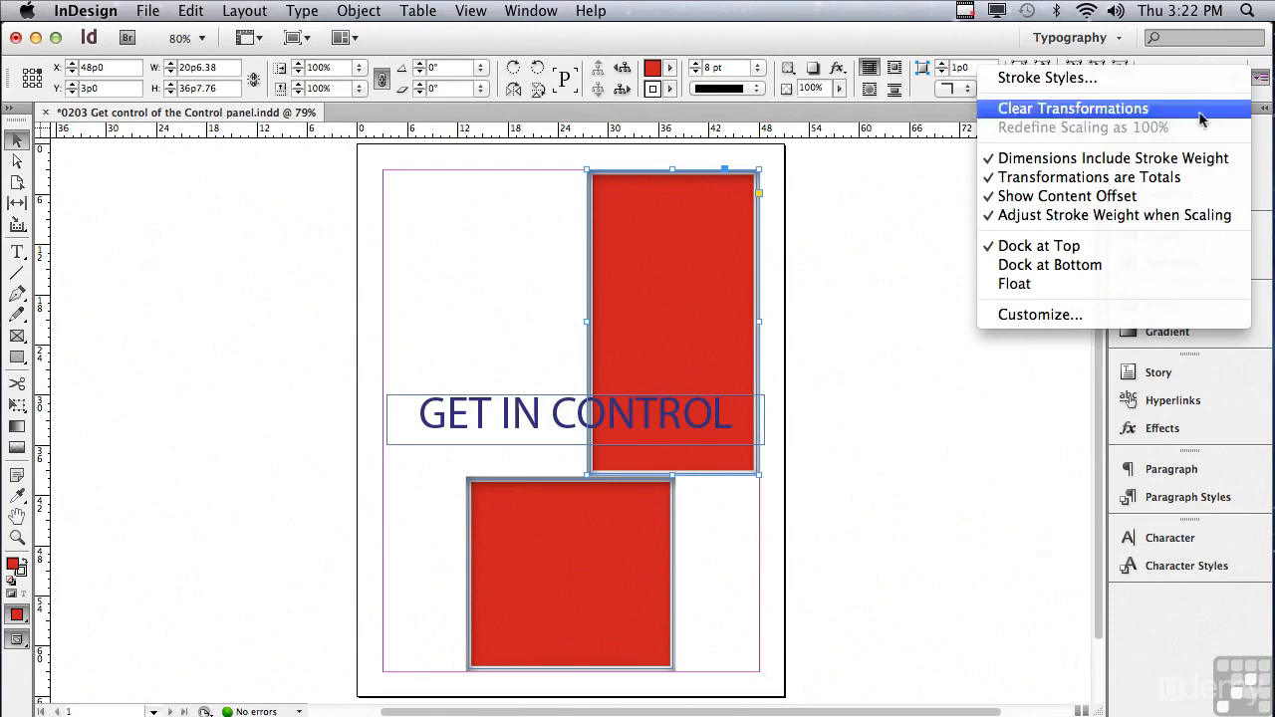
click(1119, 266)
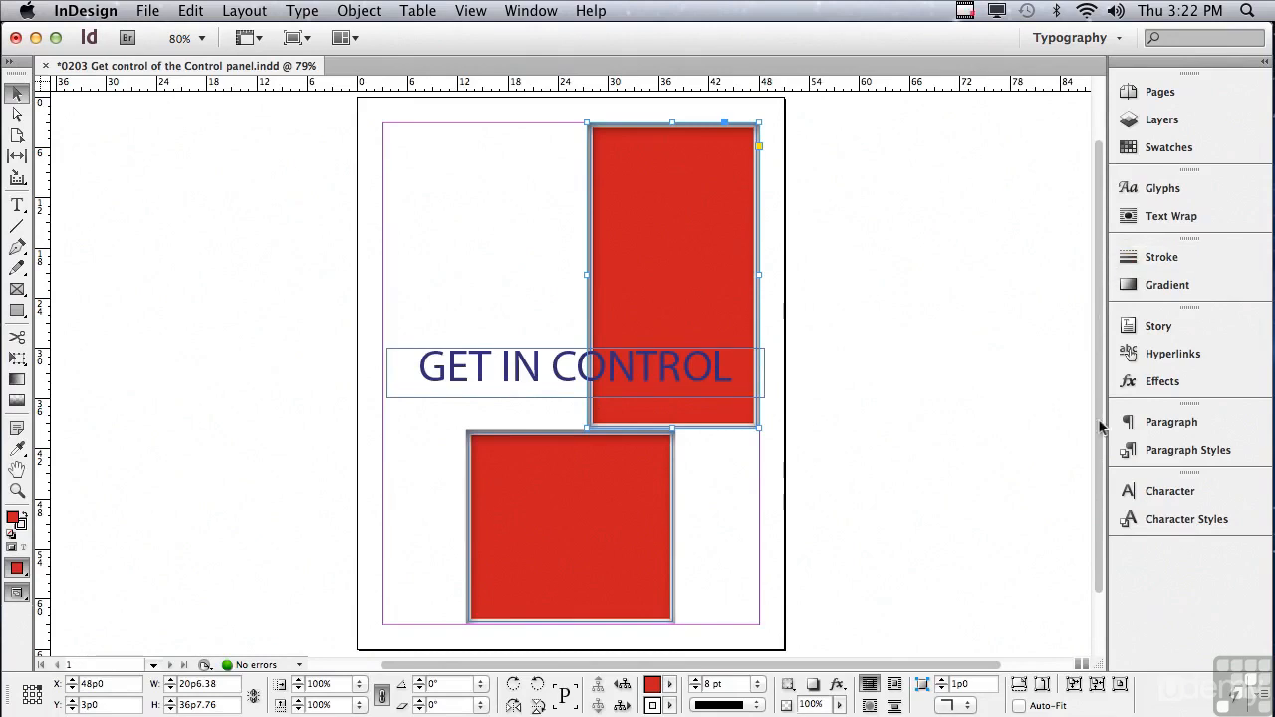
click(1259, 704)
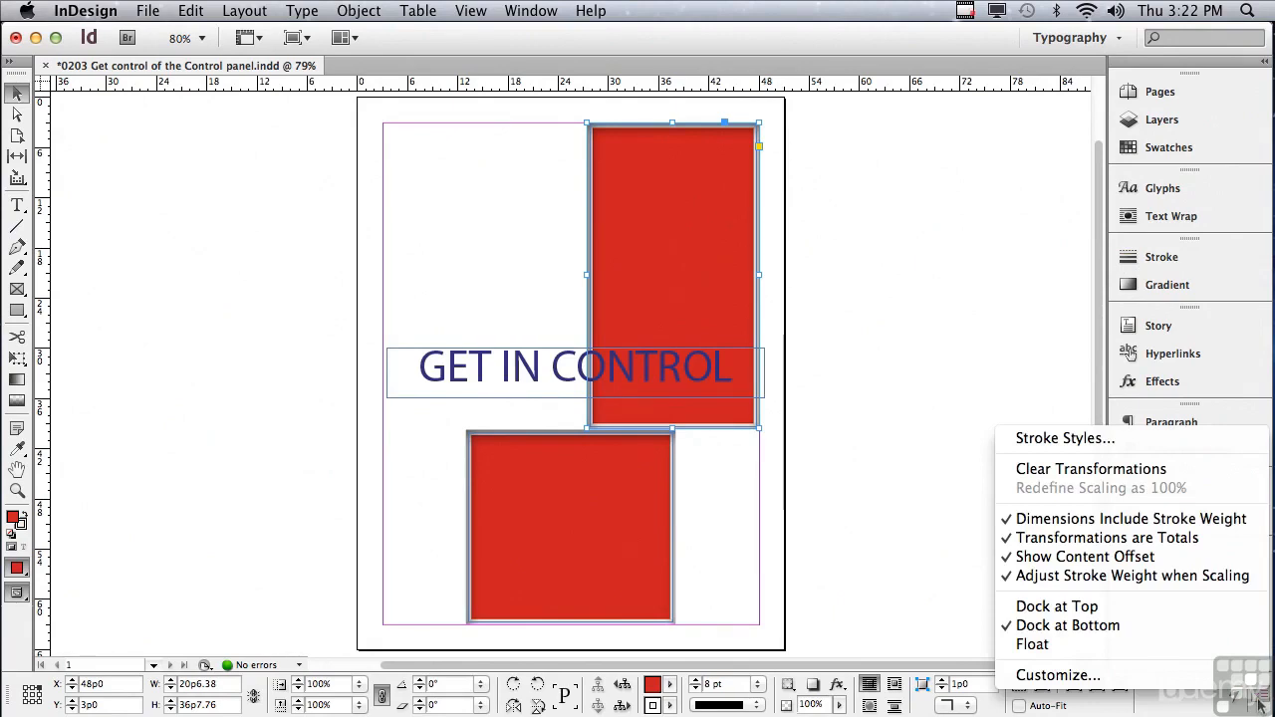
click(1205, 615)
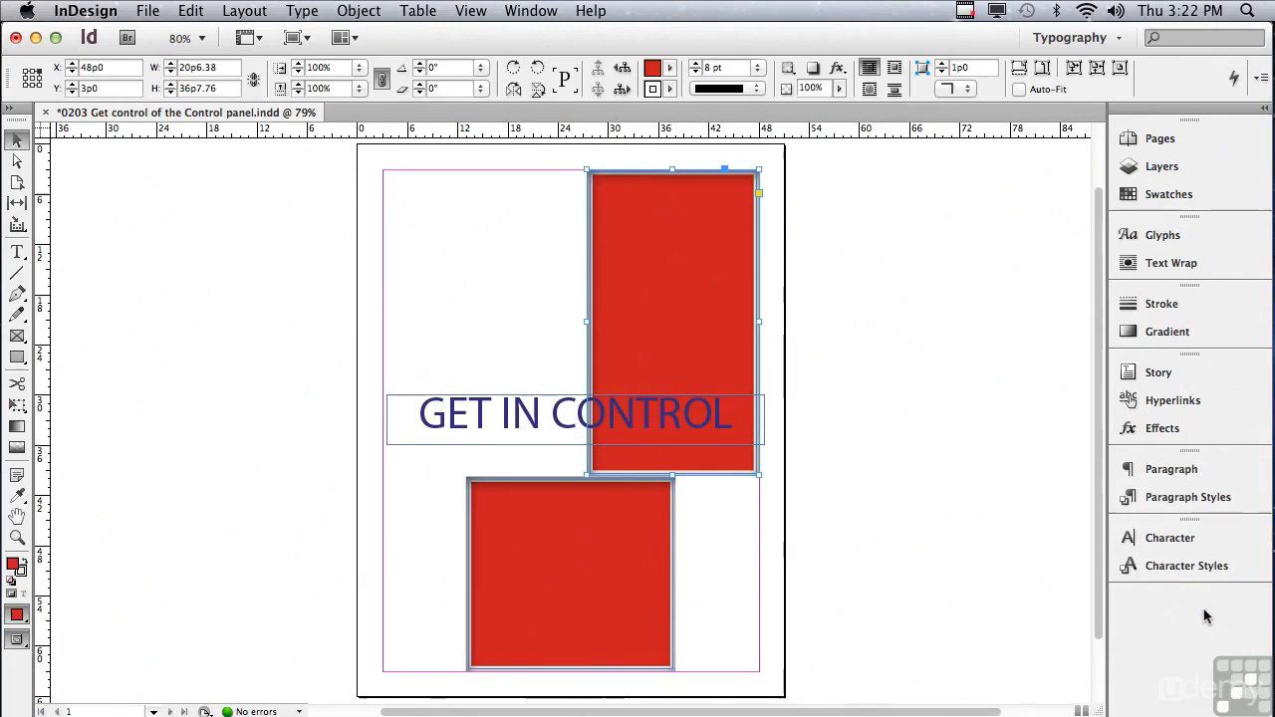